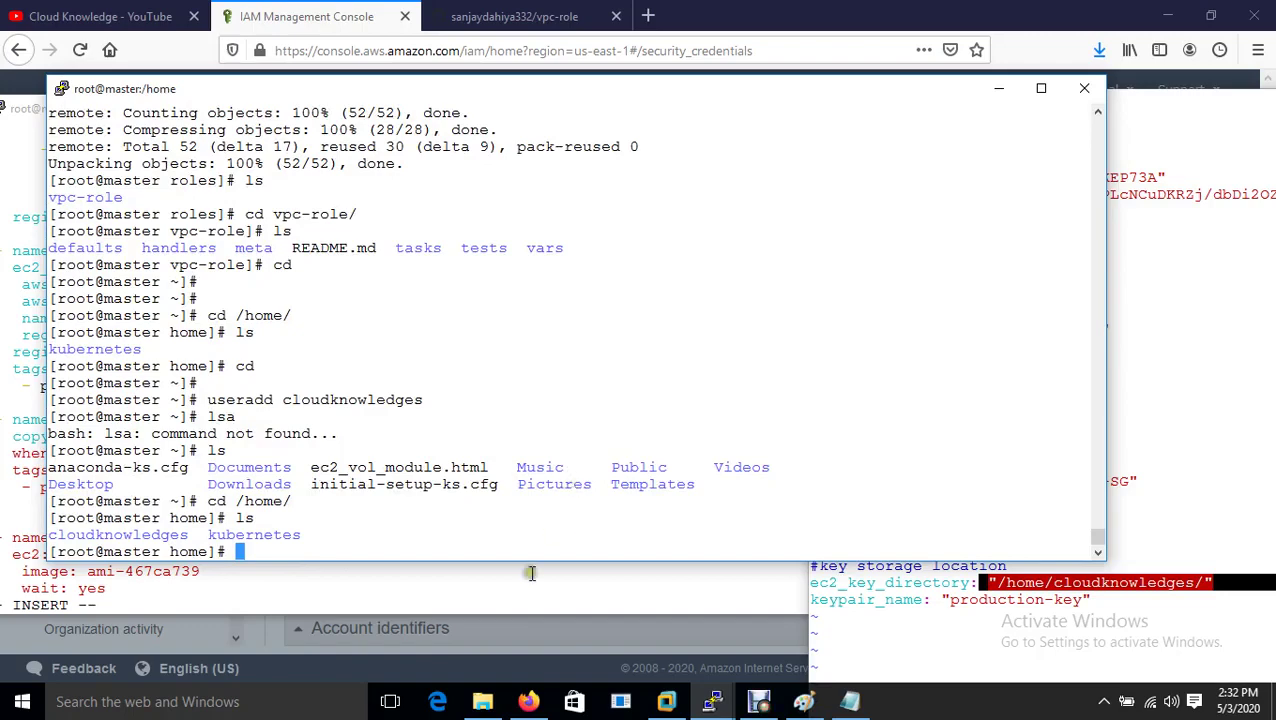
Review the Create EC2 Instance task in the tasks file, including its image, security group, subnet, key name and instance tag settings.
click(525, 572)
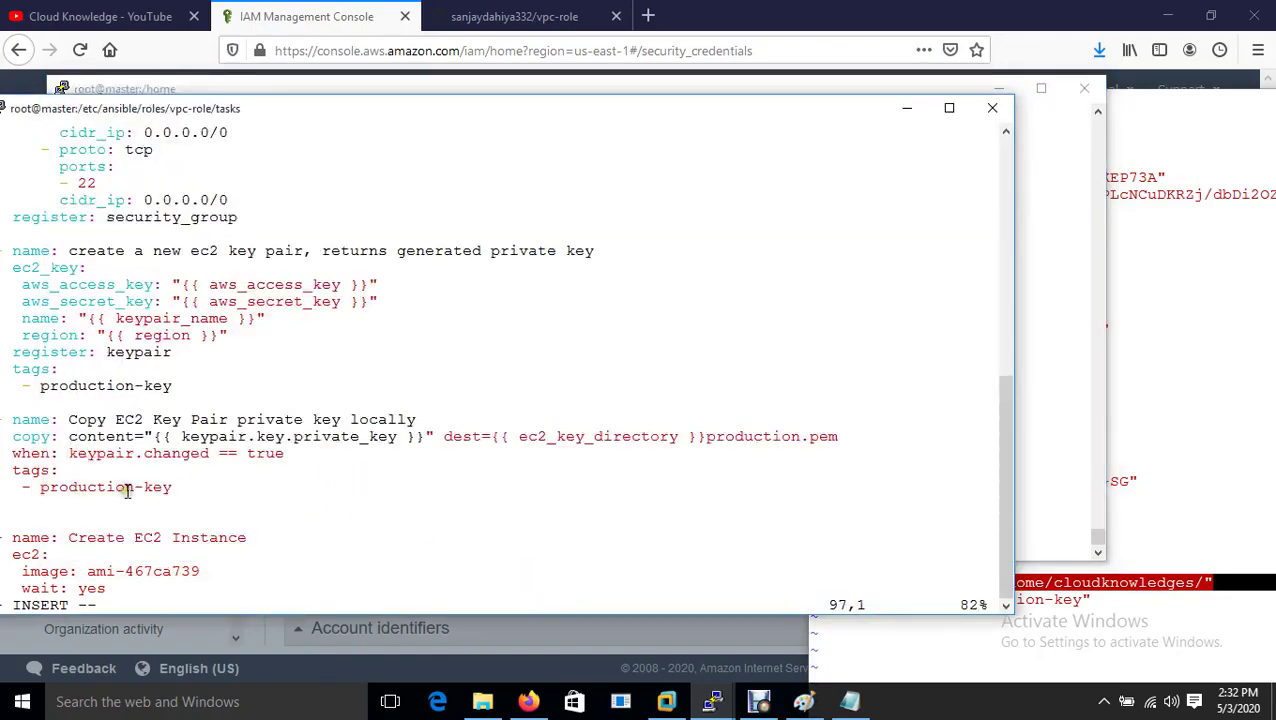
key(Down)
key(Down)
key(Down)
key(Down)
key(Down)
key(Down)
key(Down)
key(Down)
key(Down)
key(Down)
key(Down)
key(Down)
key(Down)
key(Down)
key(Down)
key(Down)
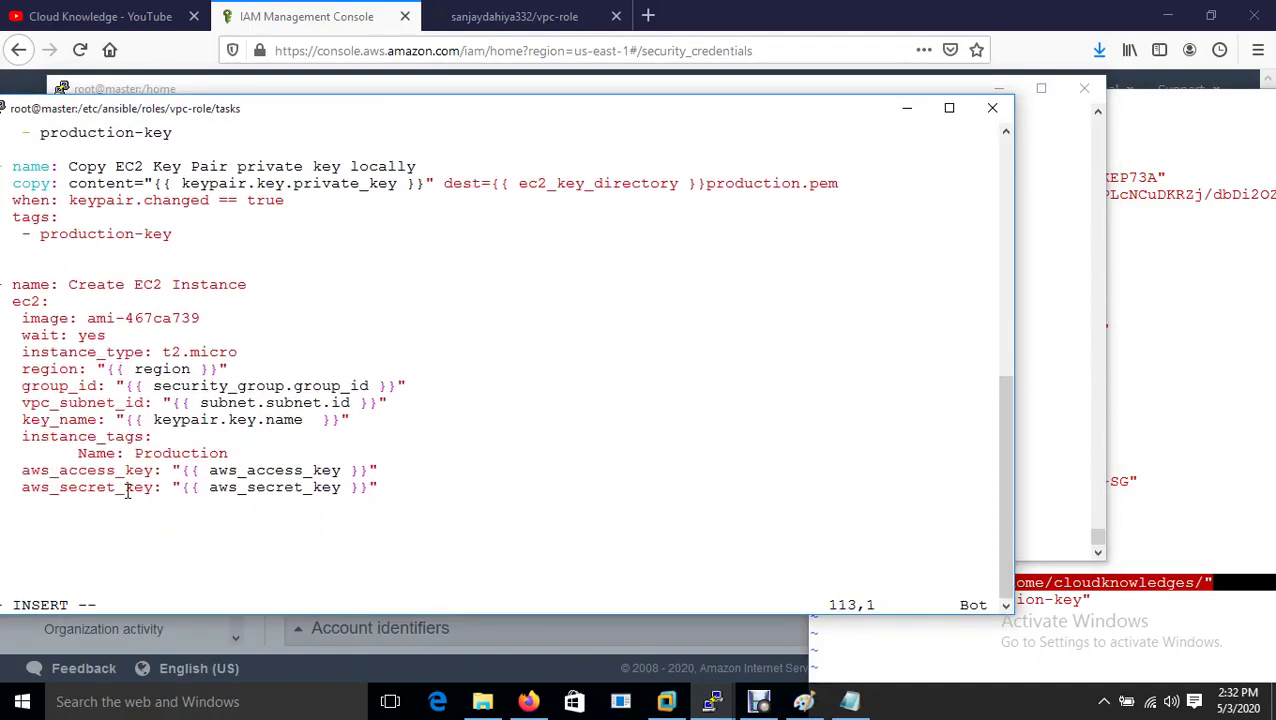
click(271, 115)
drag(274, 118, 365, 106)
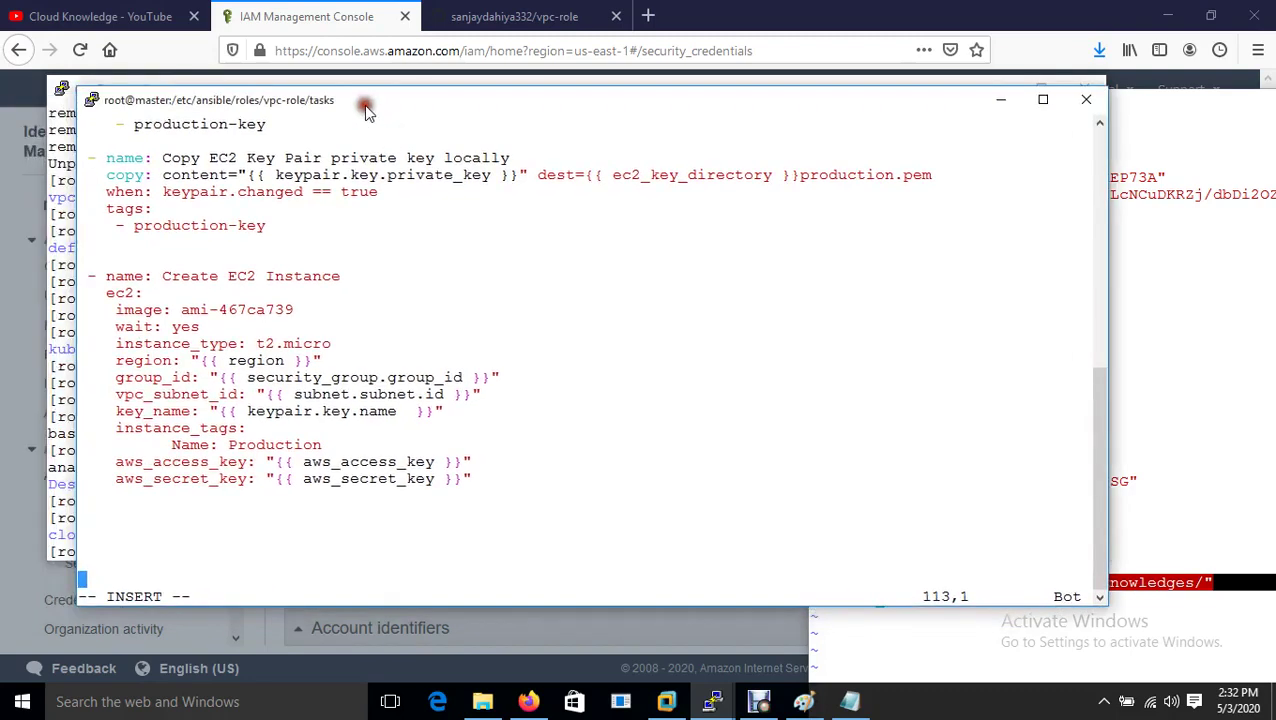
drag(118, 276, 338, 282)
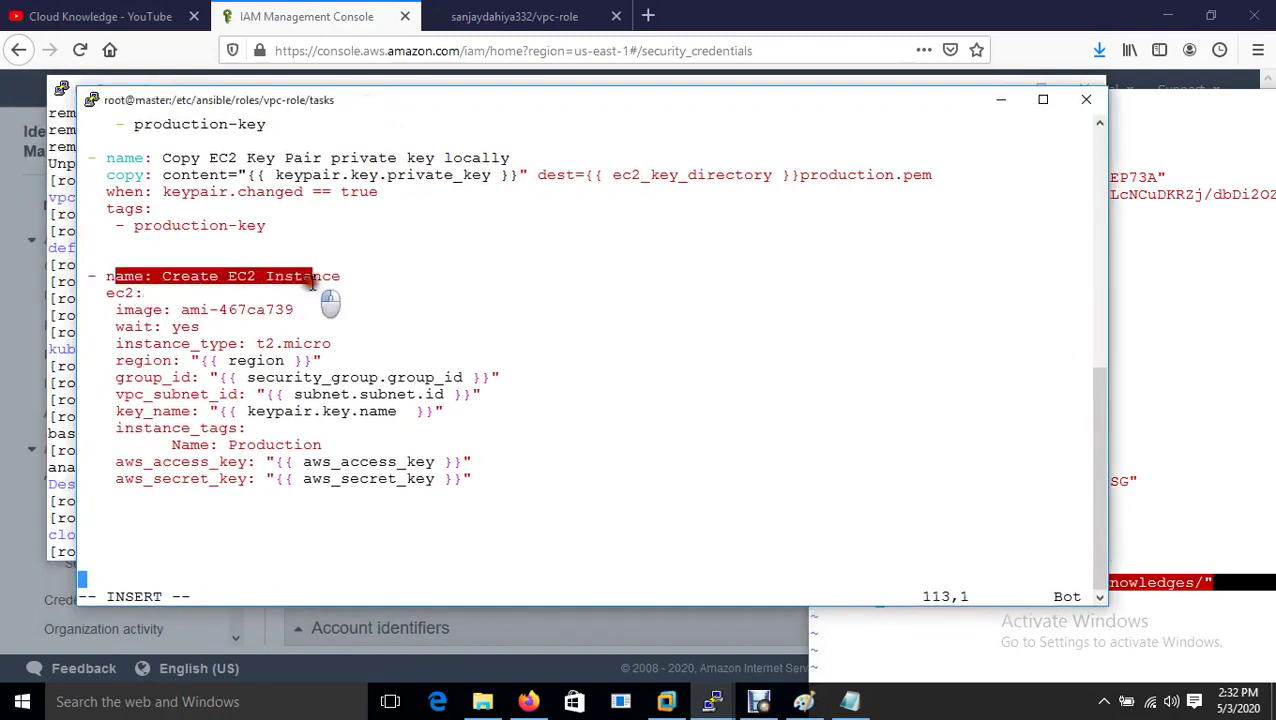
double_click(237, 310)
drag(237, 310, 115, 333)
click(115, 333)
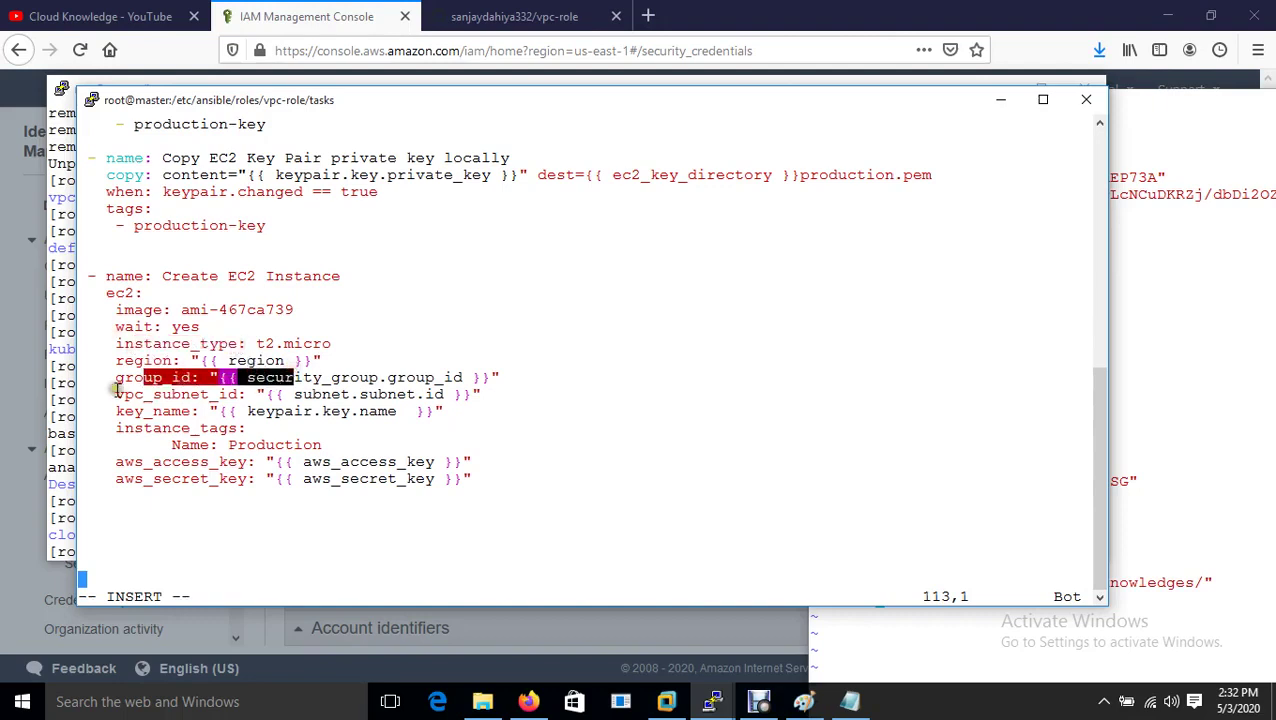
drag(240, 377, 482, 396)
drag(205, 411, 450, 412)
drag(183, 446, 322, 446)
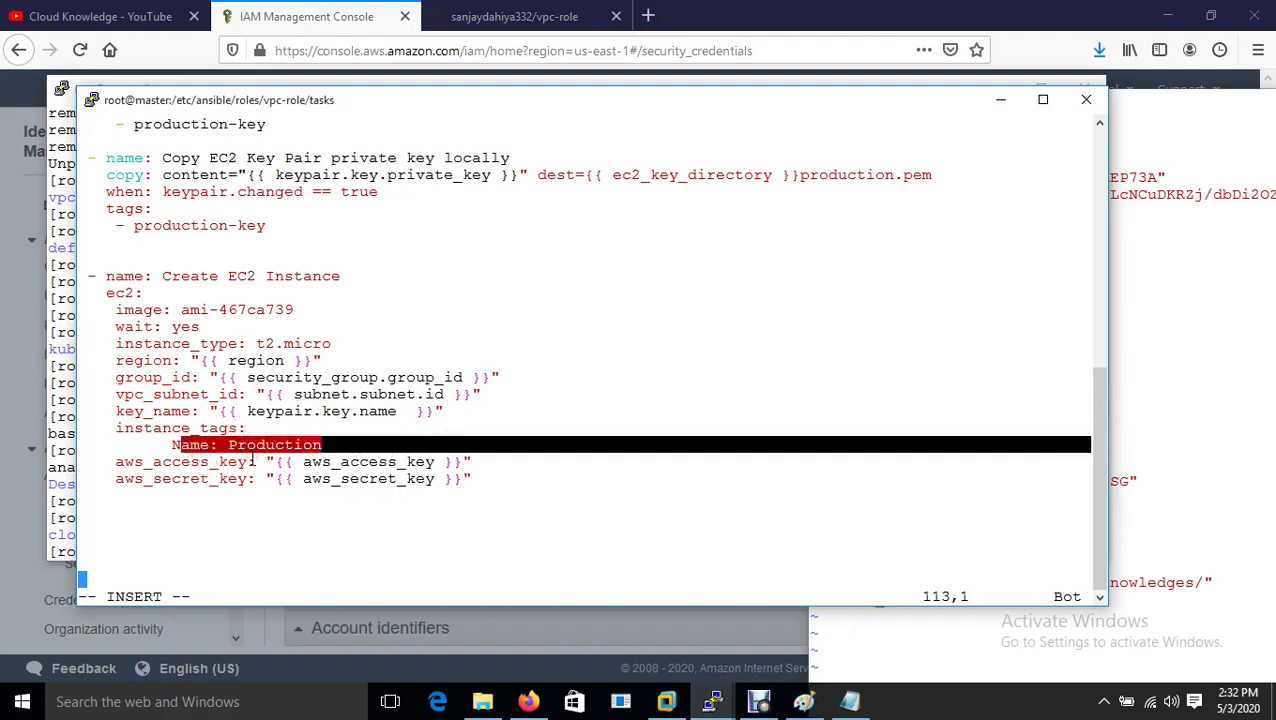
Save the vpc-role tasks file main.yml and quit vim.
key(Escape)
text(:wq!)
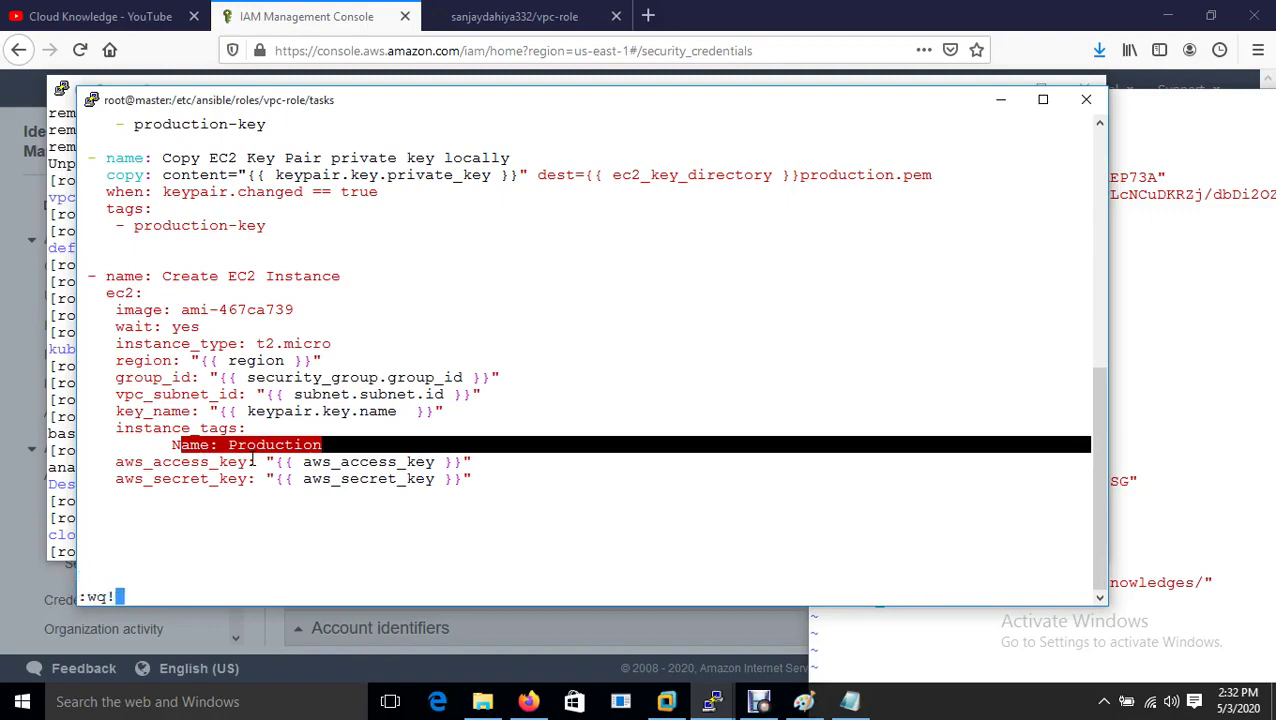
key(Return)
key(Return)
key(Return)
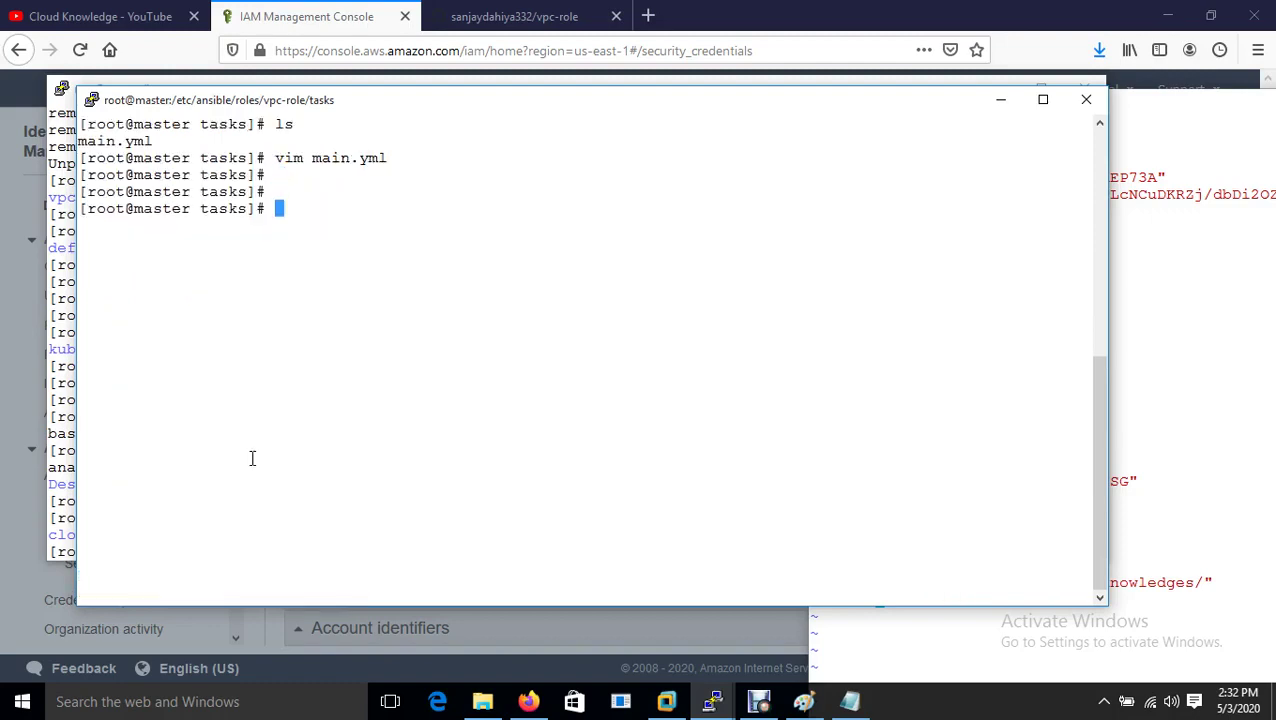
Bring the vpc-role vars session fully into view, save its main.yml and quit the editor.
click(1177, 321)
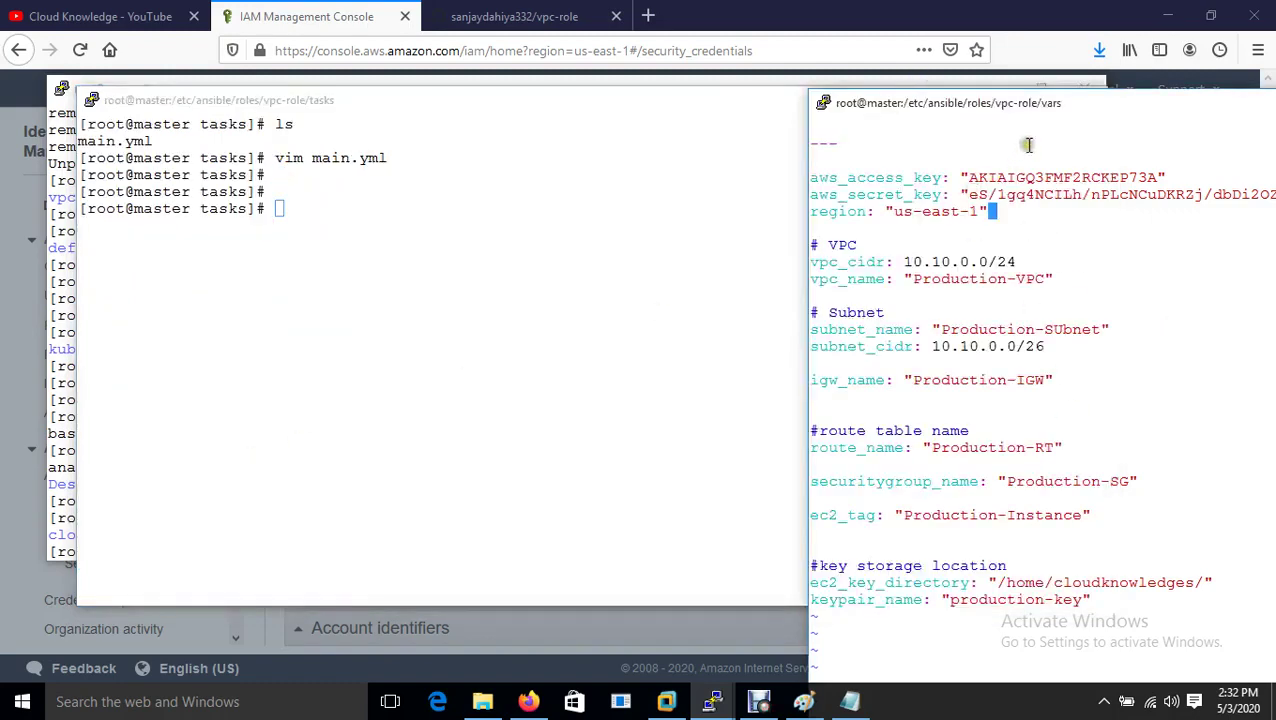
drag(1045, 105, 950, 105)
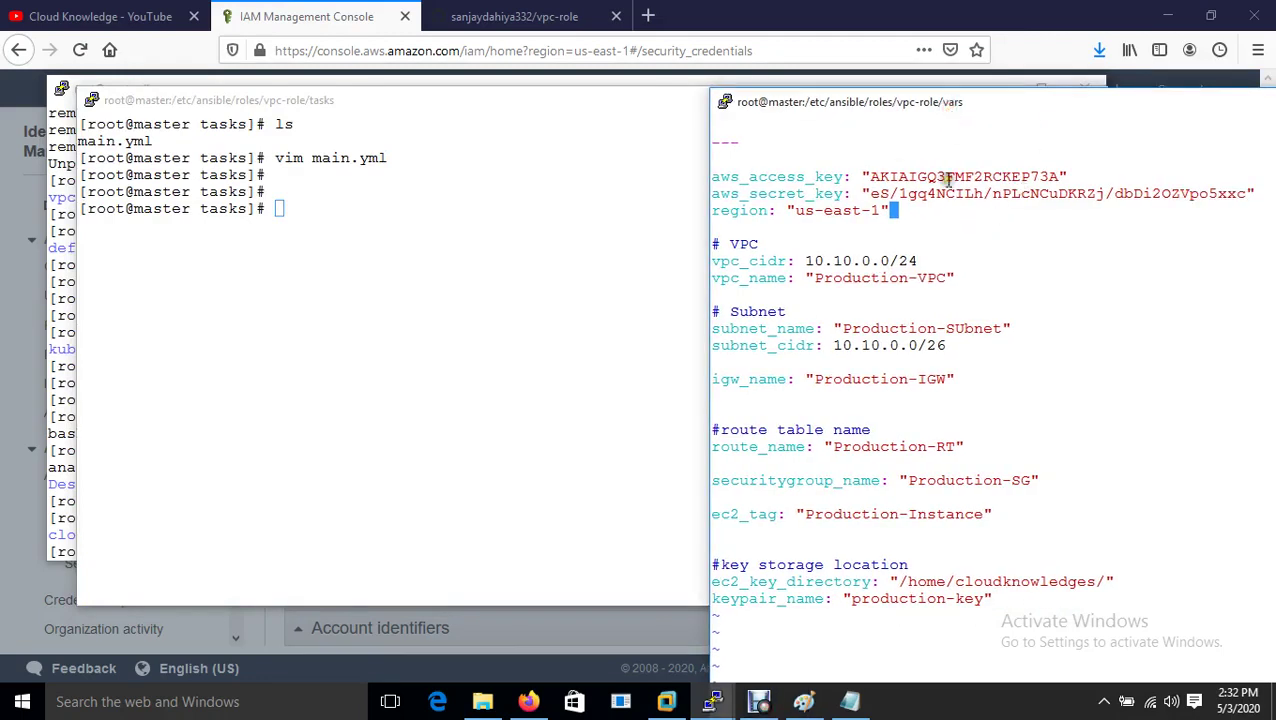
key(Escape)
text(:wq)
key(Return)
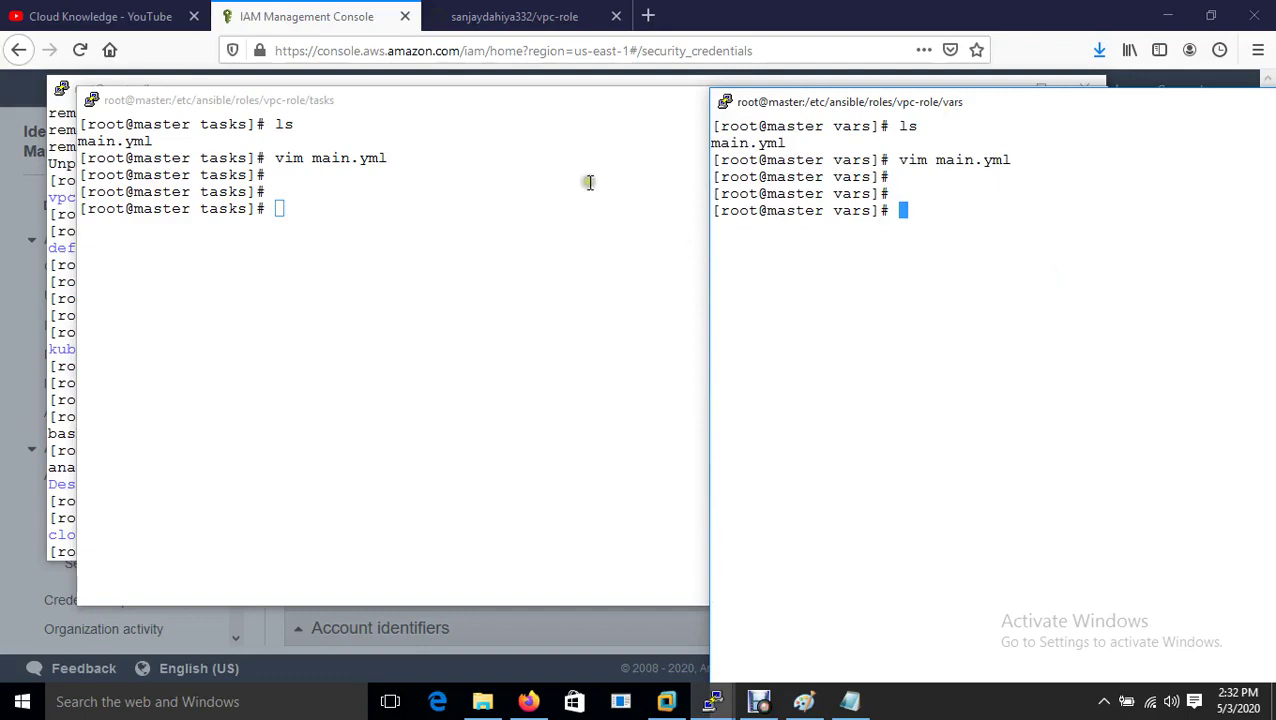
Switch to the AWS console in Firefox, dismiss the created access key dialog and open the EC2 running instances list.
click(300, 10)
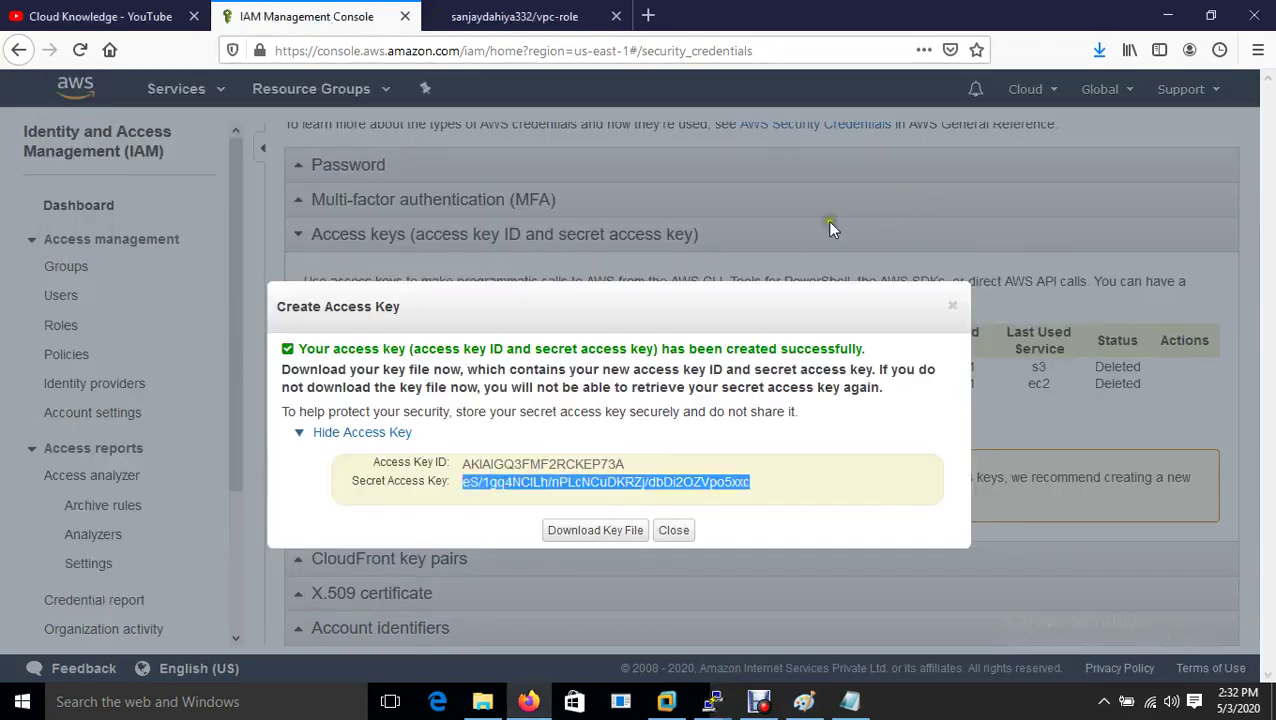
click(675, 531)
click(176, 89)
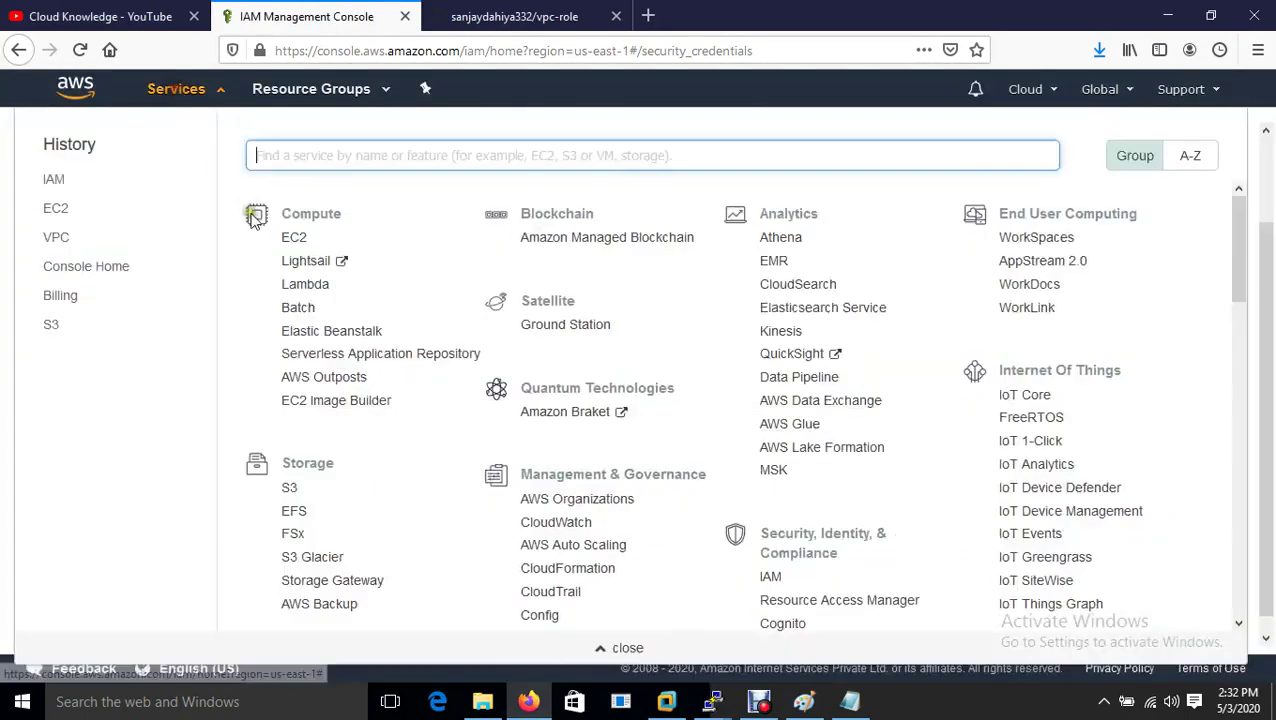
click(293, 240)
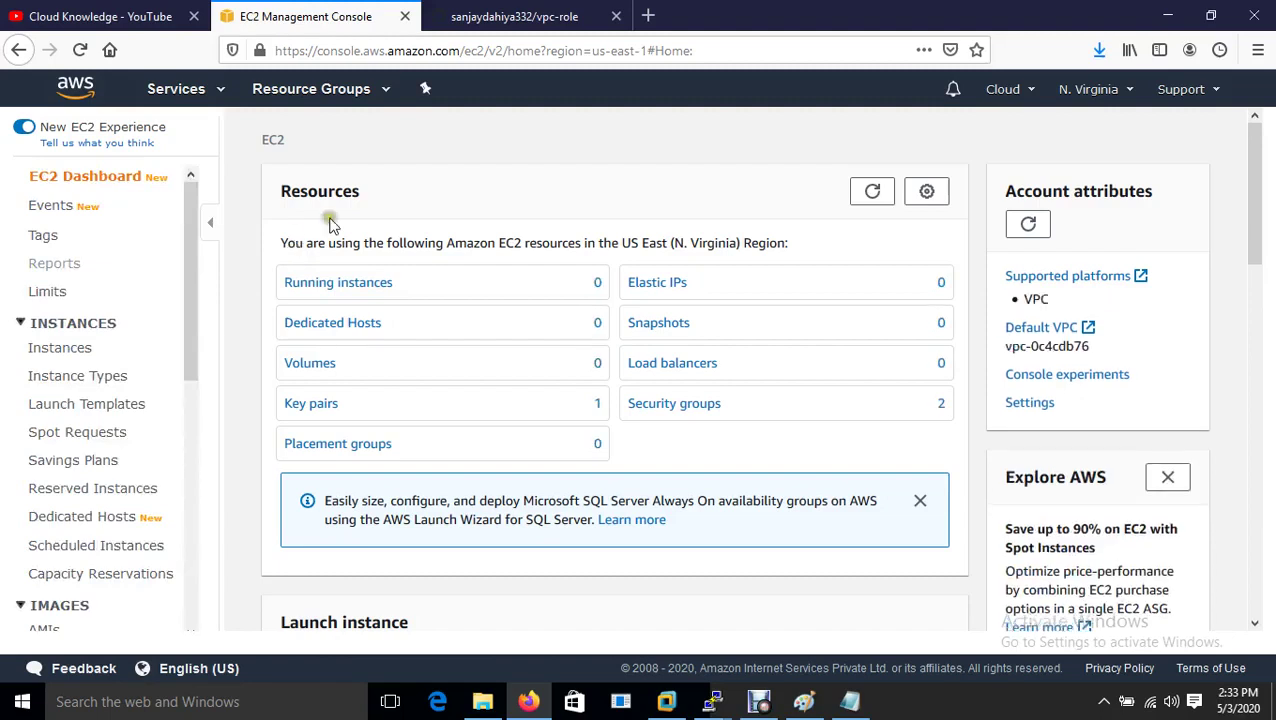
click(380, 281)
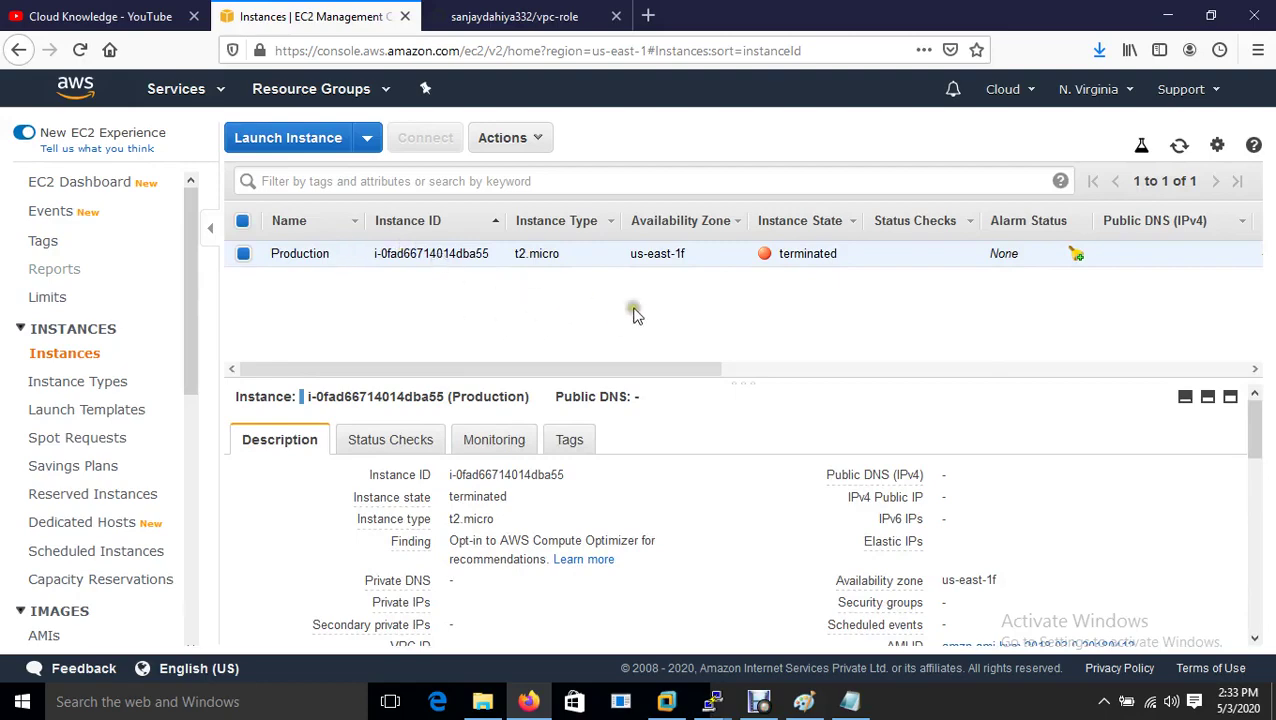
Switch to the PuTTY session in /home, clear the screen, change to /etc/ansible and list its contents.
mouse_move(712, 701)
click(543, 598)
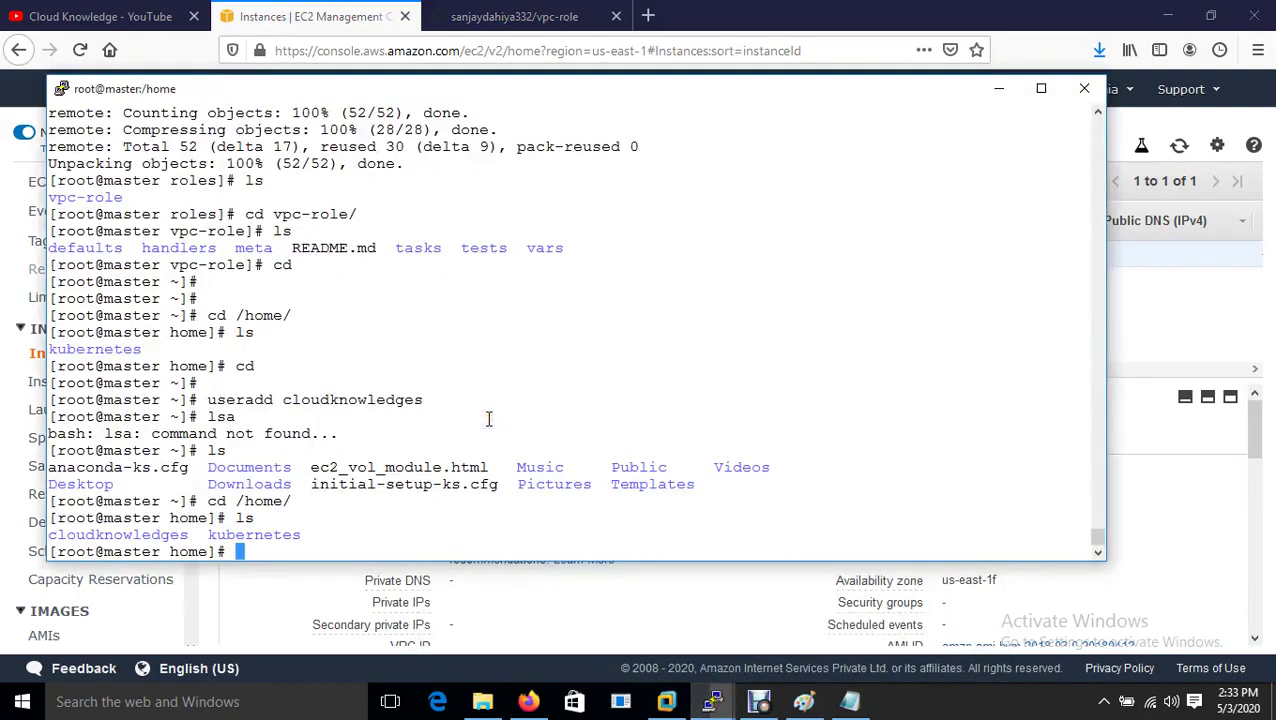
key(ctrl+l)
text(cd /etc/a)
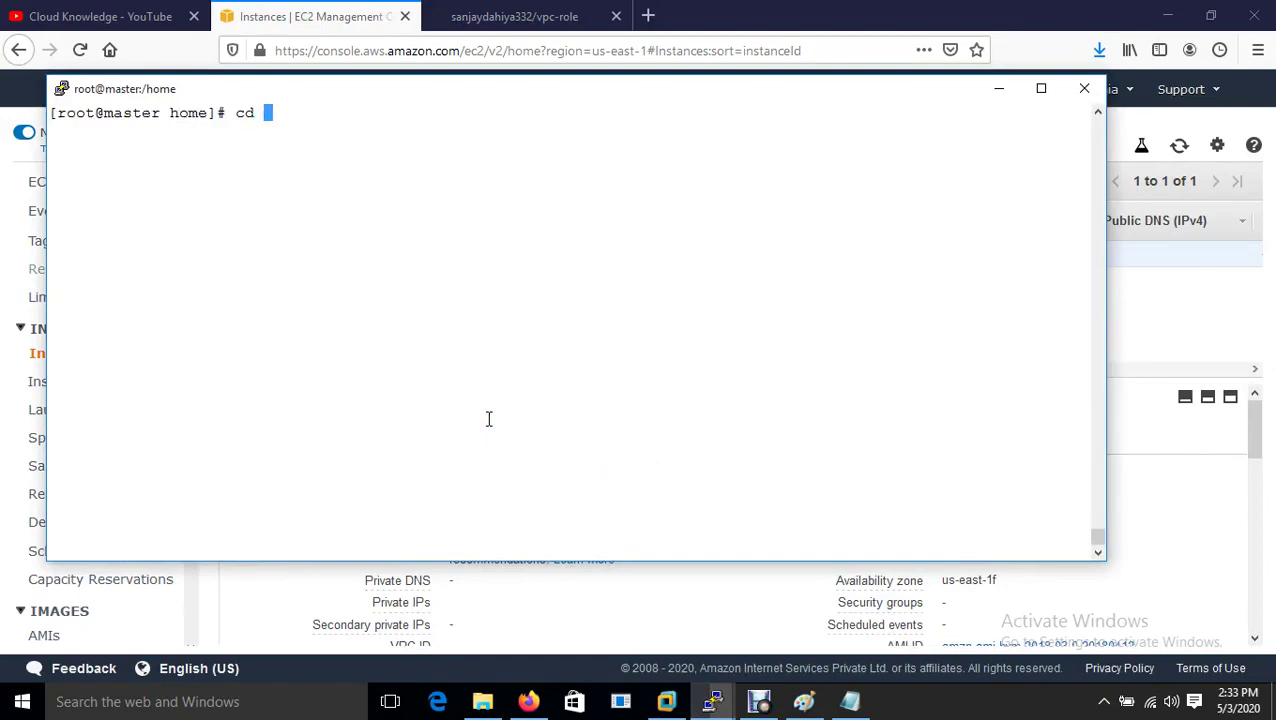
text(ns)
key(Tab)
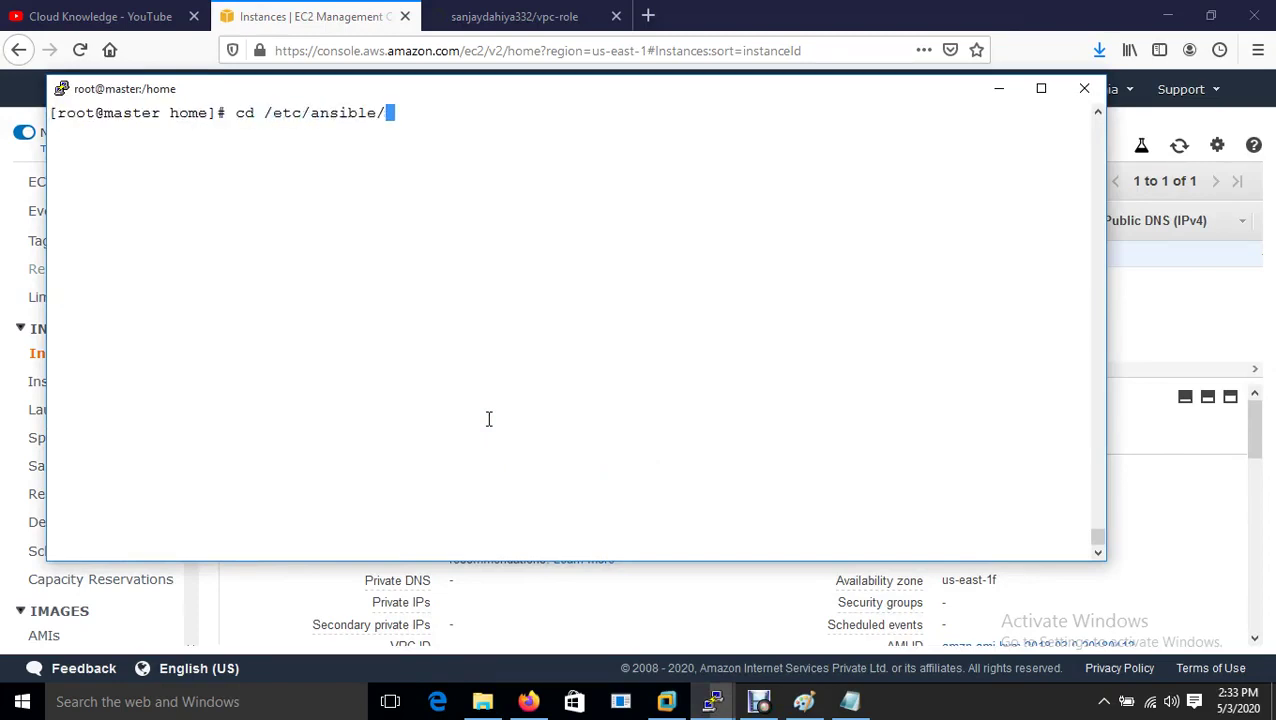
key(Return)
text(ls)
key(Return)
Change into the roles directory and its vpc-role subdirectory, listing the contents of each.
text(cd r)
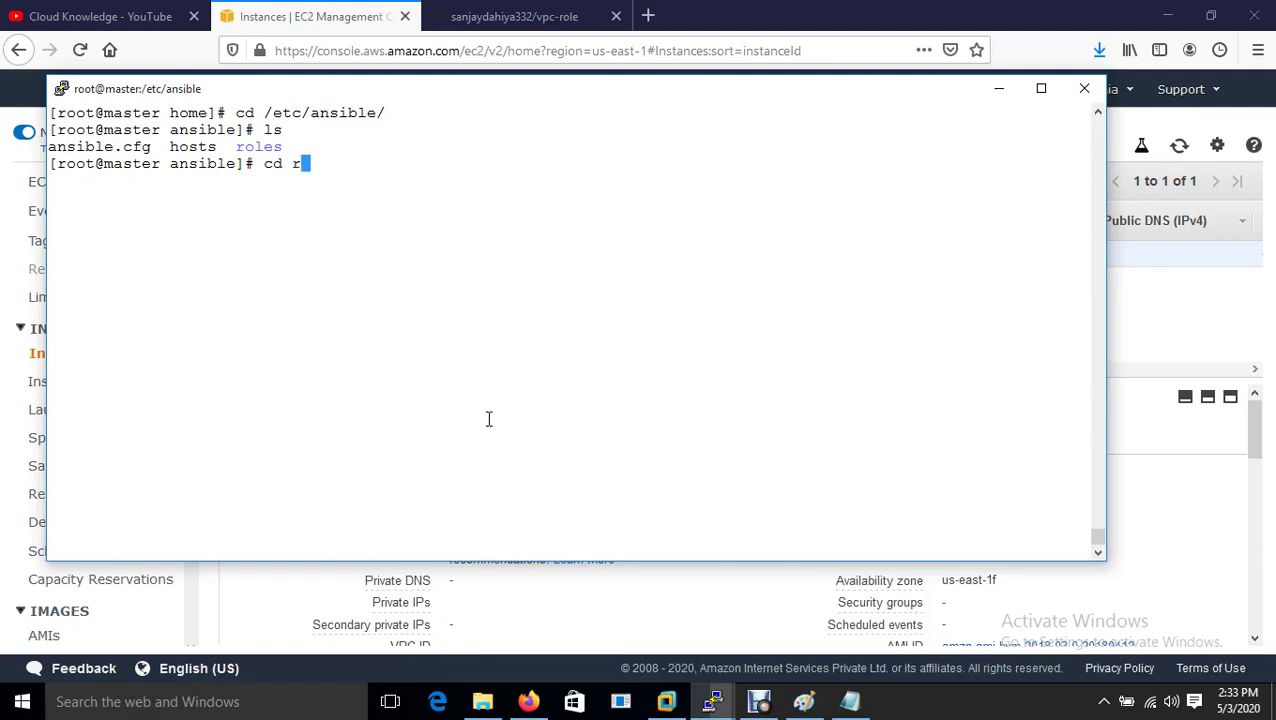
key(Tab)
key(Return)
text(ls)
key(Return)
text(cd v)
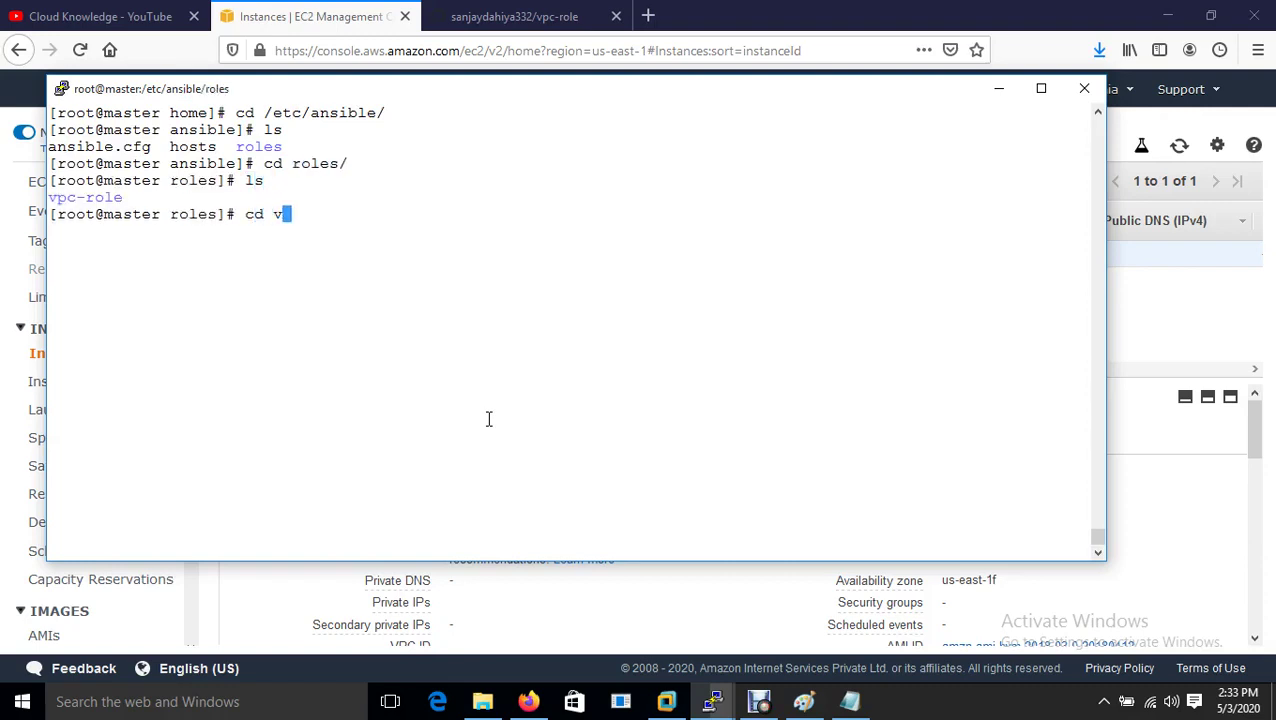
key(Tab)
key(Return)
text(ls)
key(Return)
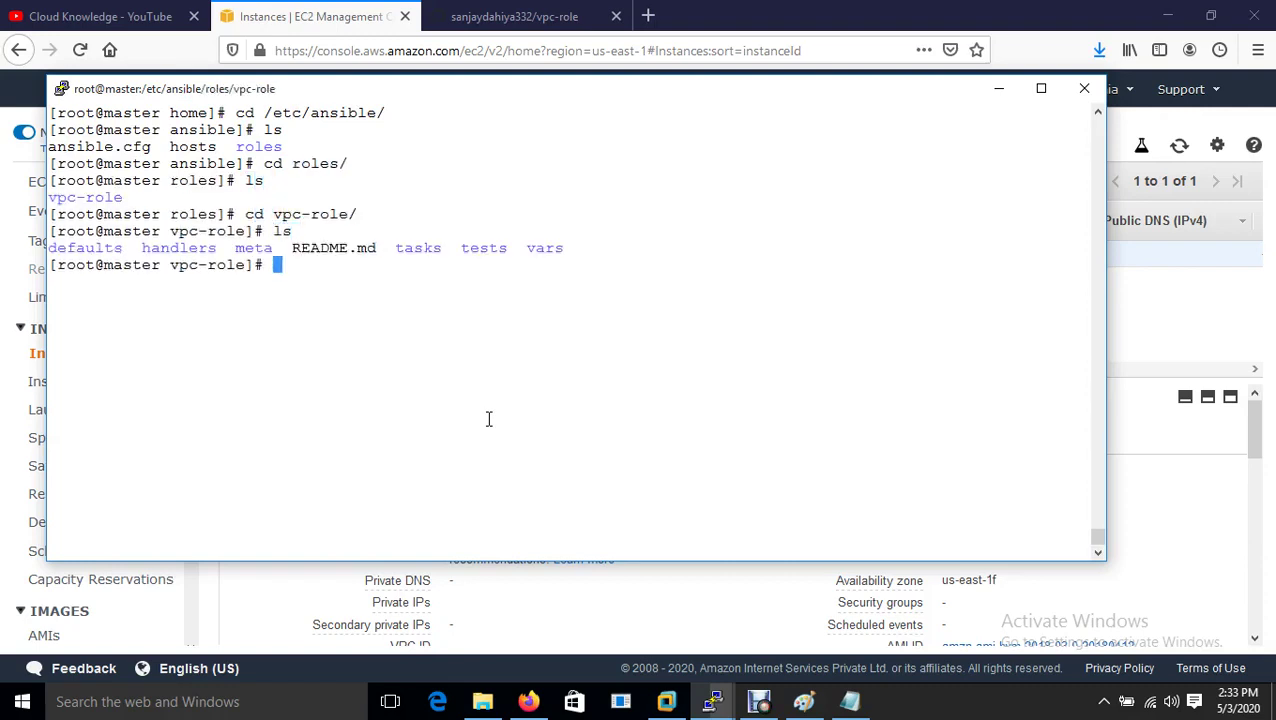
Change into the role's tests directory and list its files.
text(cd te)
key(Tab)
key(Return)
text(ls)
key(Return)
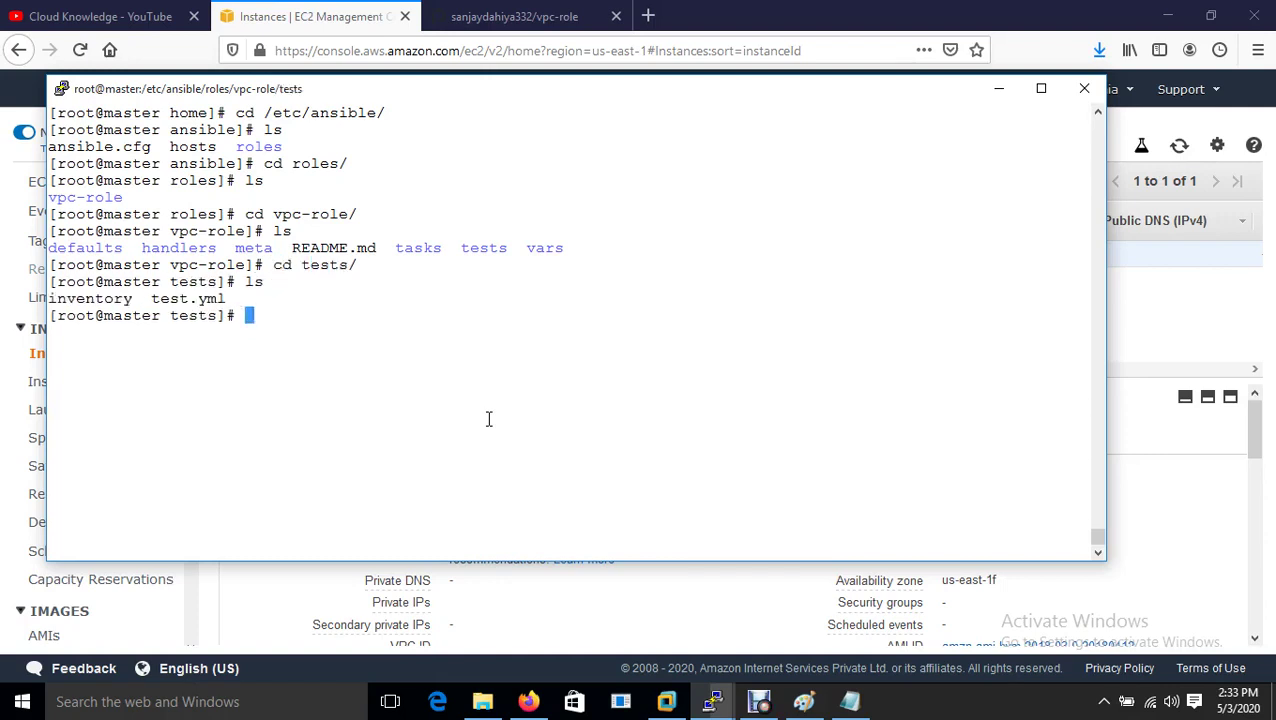
Open test.yml in vim, check the vpc-role entry under roles, then save and close the file.
text(vim te)
key(Tab)
key(Return)
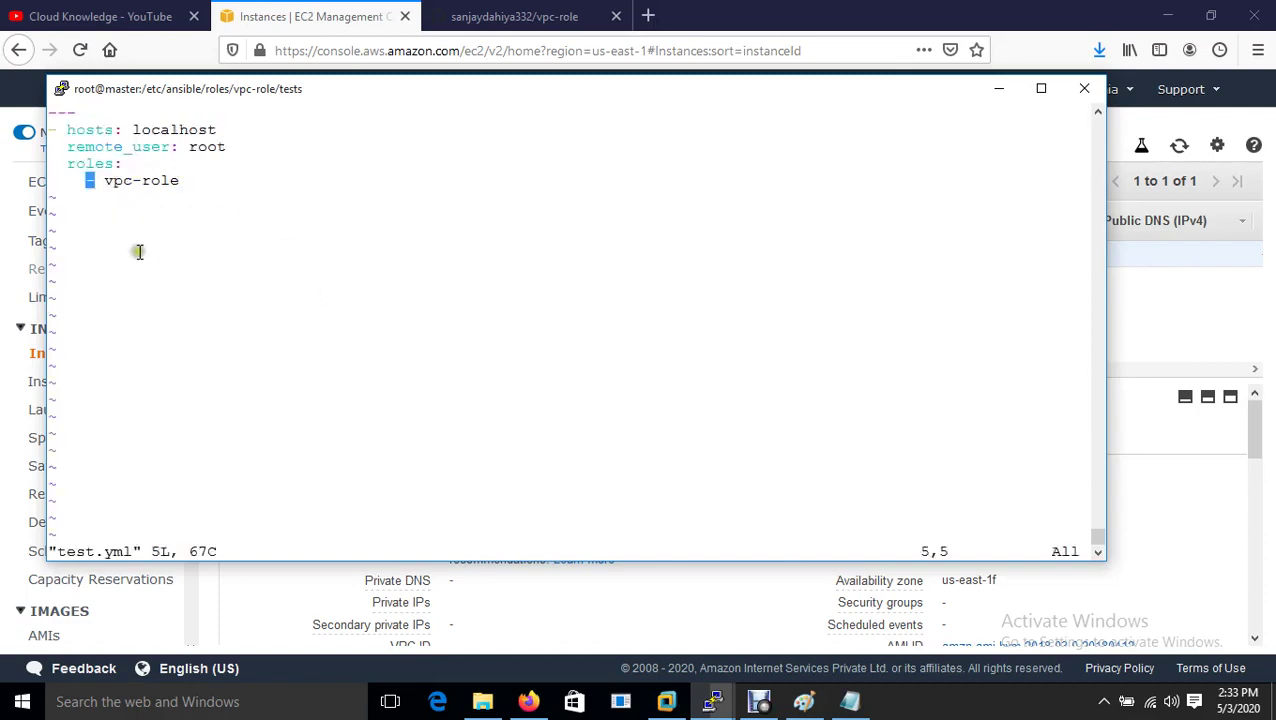
click(103, 173)
drag(103, 173, 208, 191)
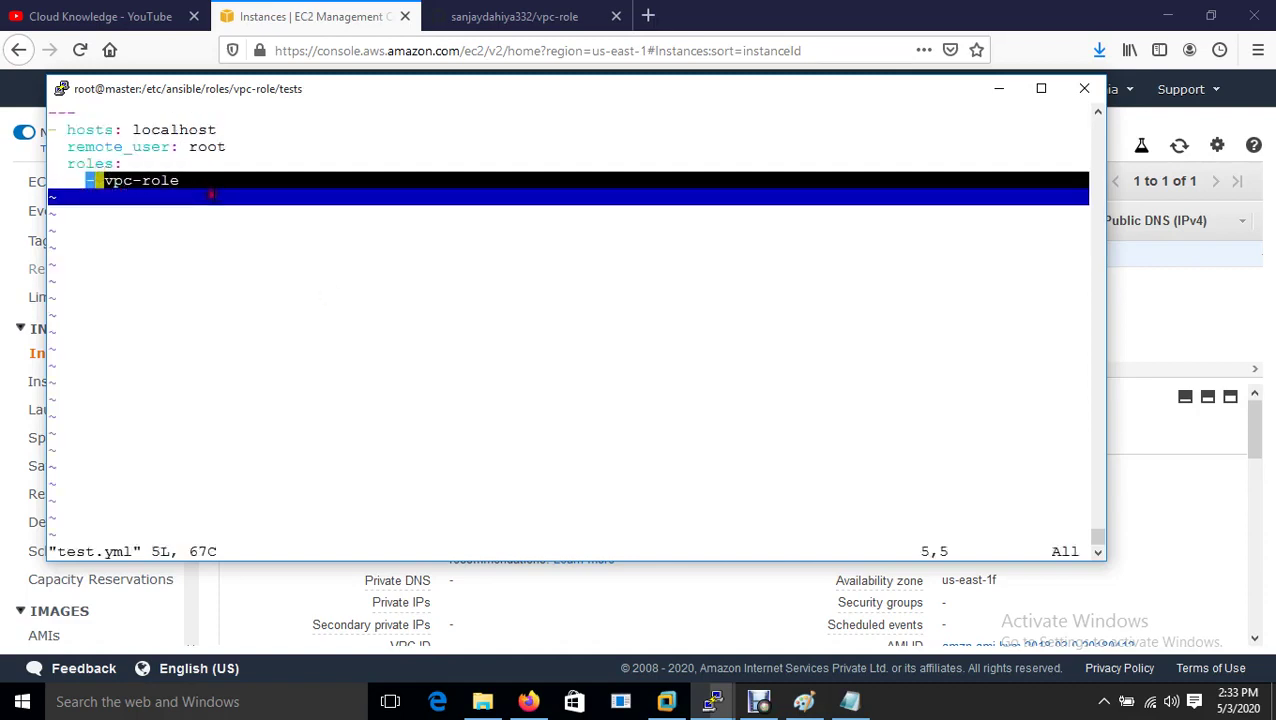
click(182, 231)
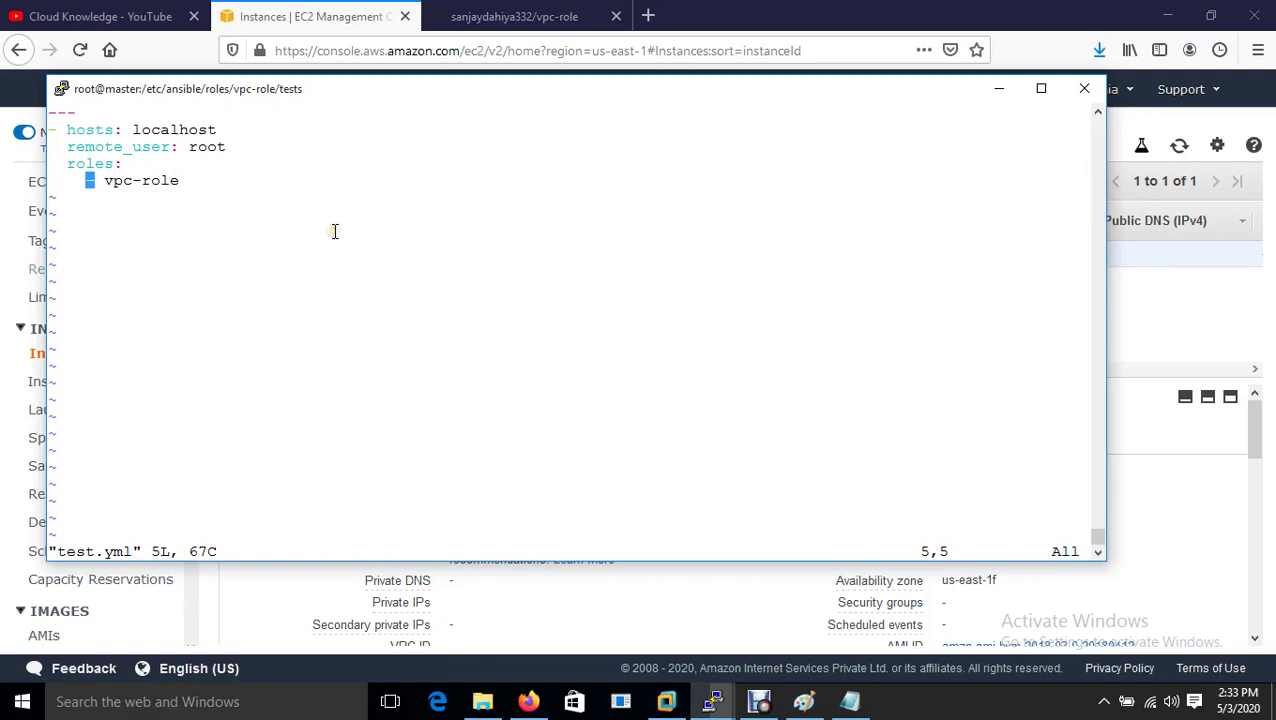
text(:wq)
key(Return)
Clear the terminal and run the playbook with ansible-playbook test.yml.
text(ansible)
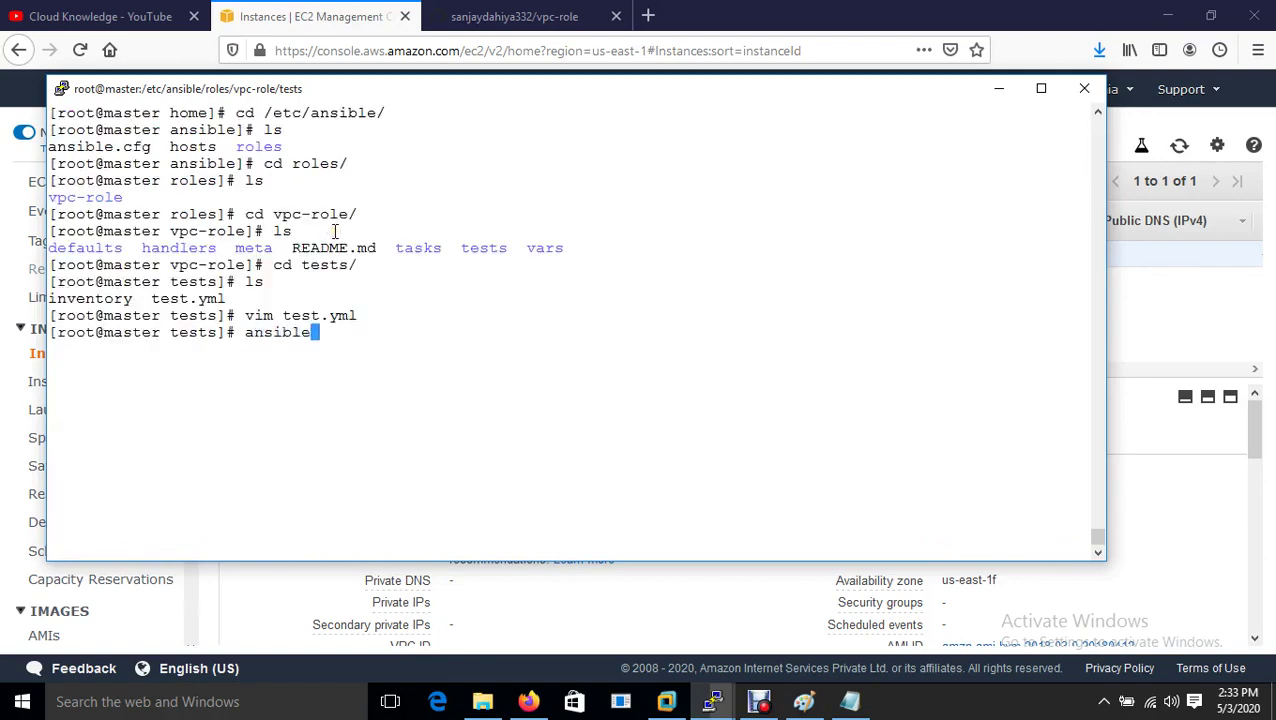
key(ctrl+l)
text(-)
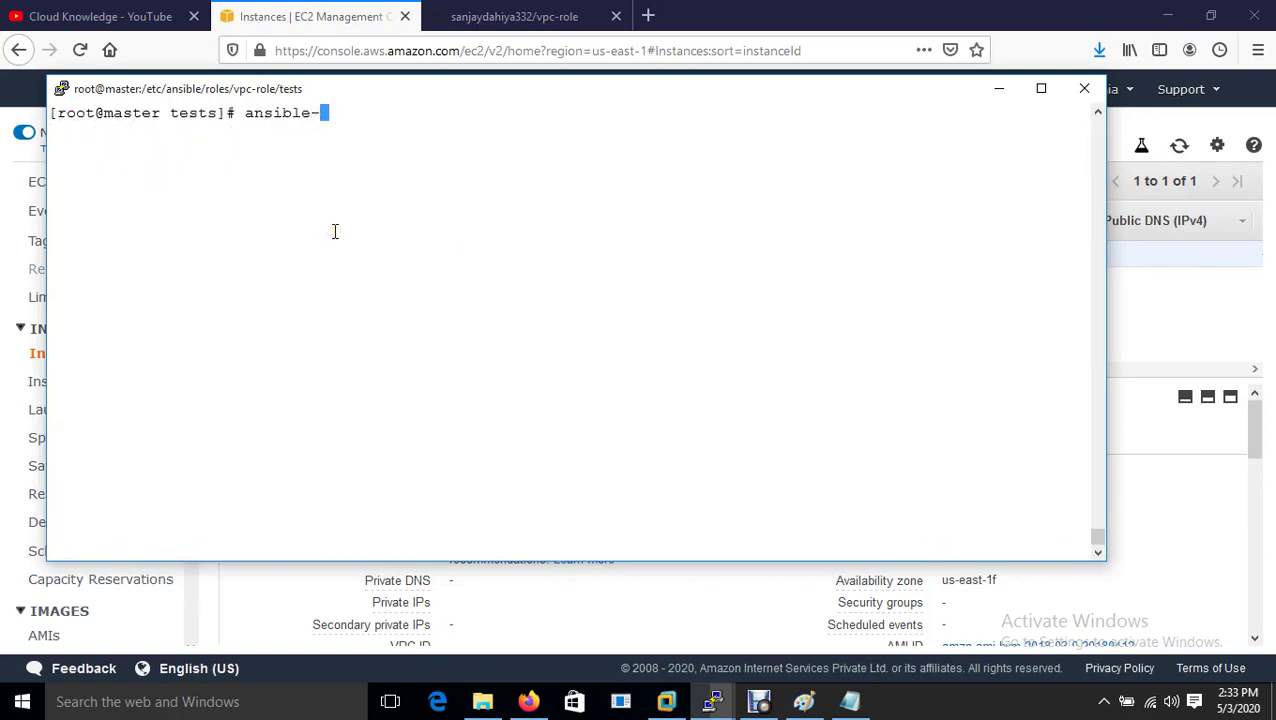
text(playbook test.yml)
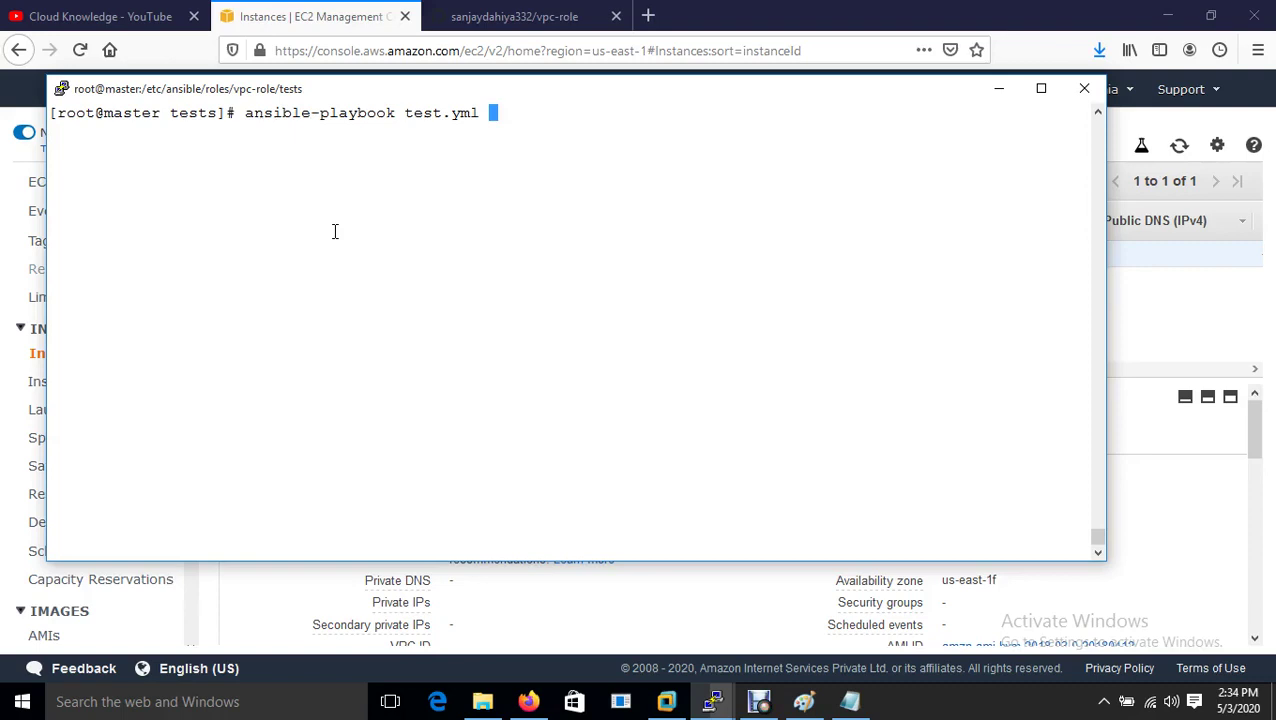
key(Return)
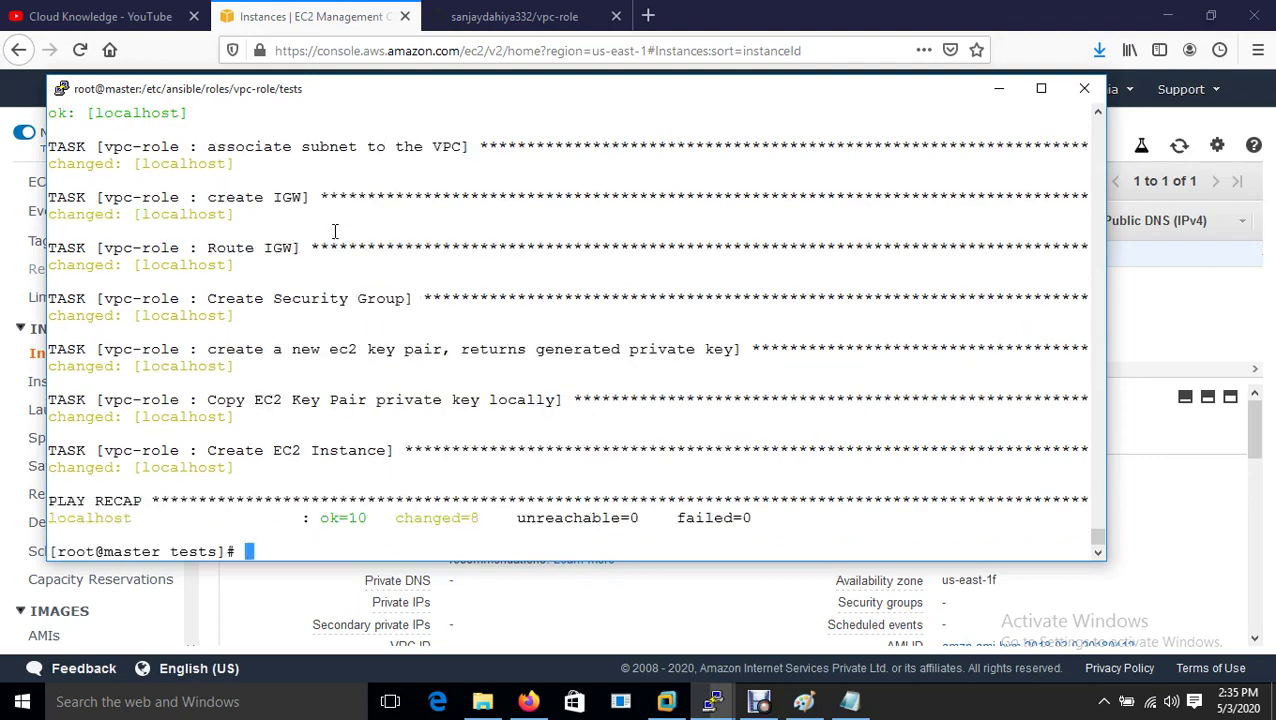
Return to the EC2 console, refresh the instances list and select only the running Production instance to show its details.
click(1181, 302)
click(1177, 145)
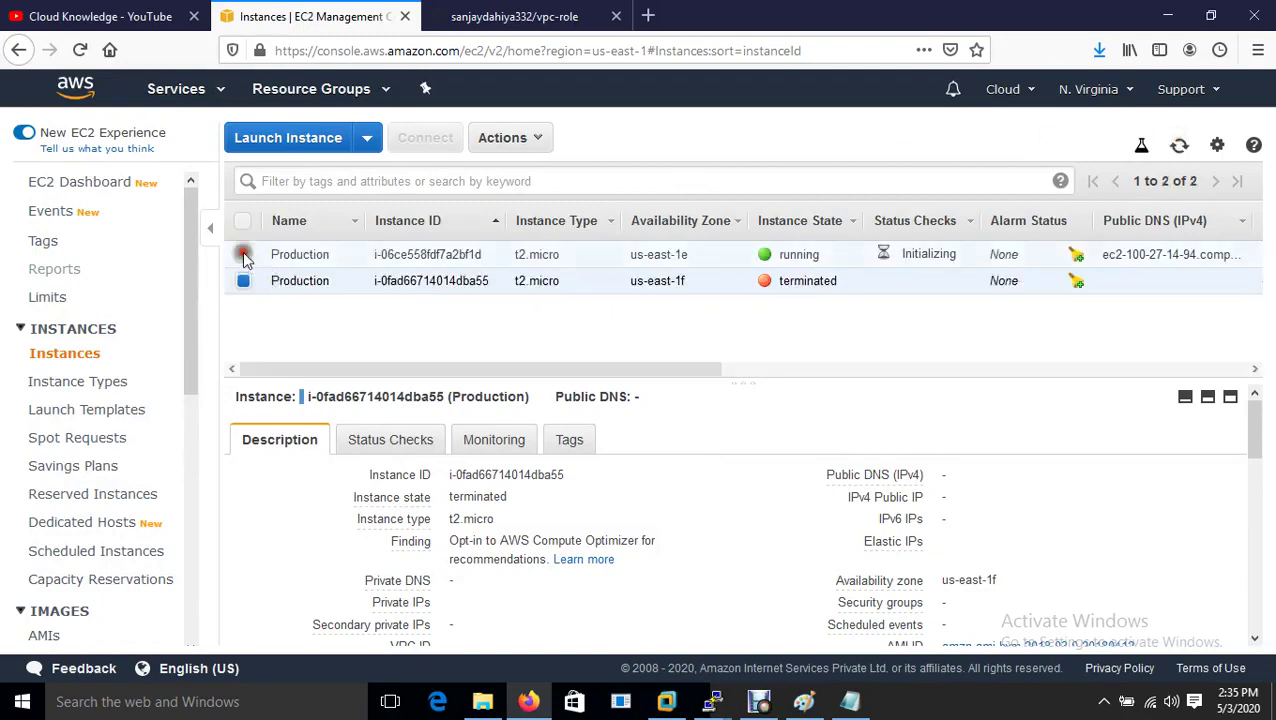
click(243, 254)
click(243, 281)
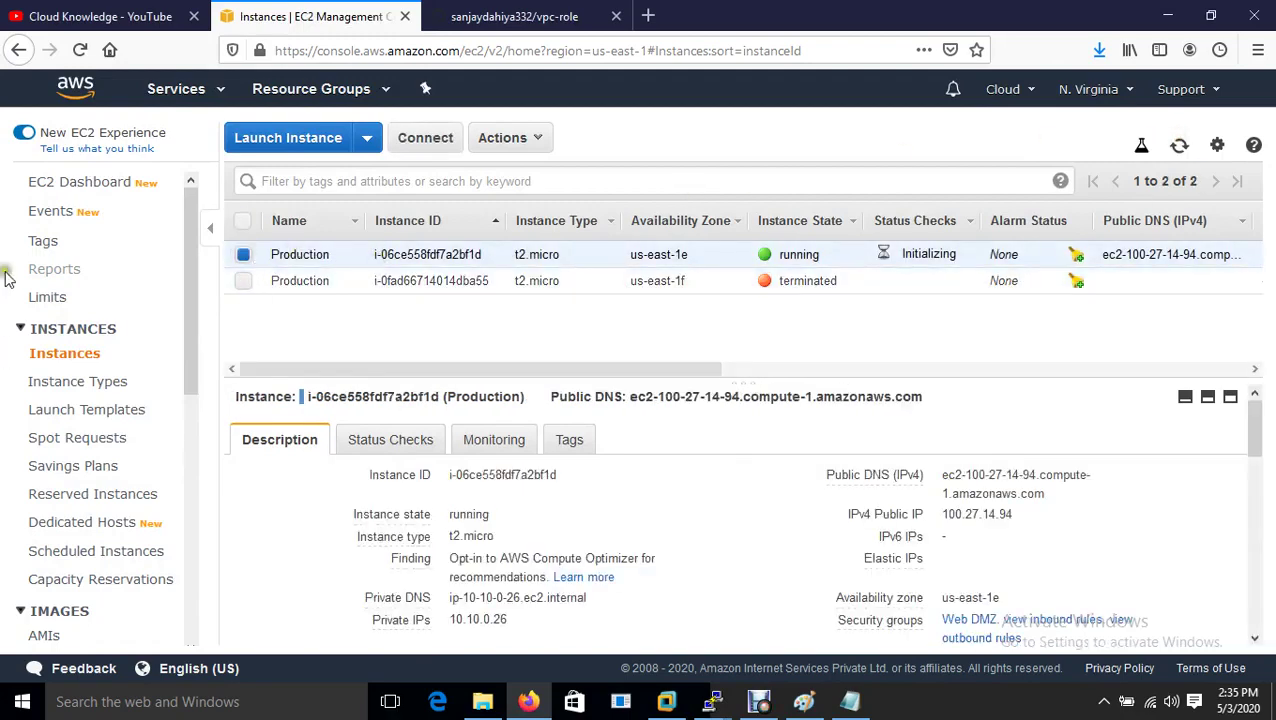
Open the key pairs list from the EC2 dashboard to check for production-key.
click(82, 190)
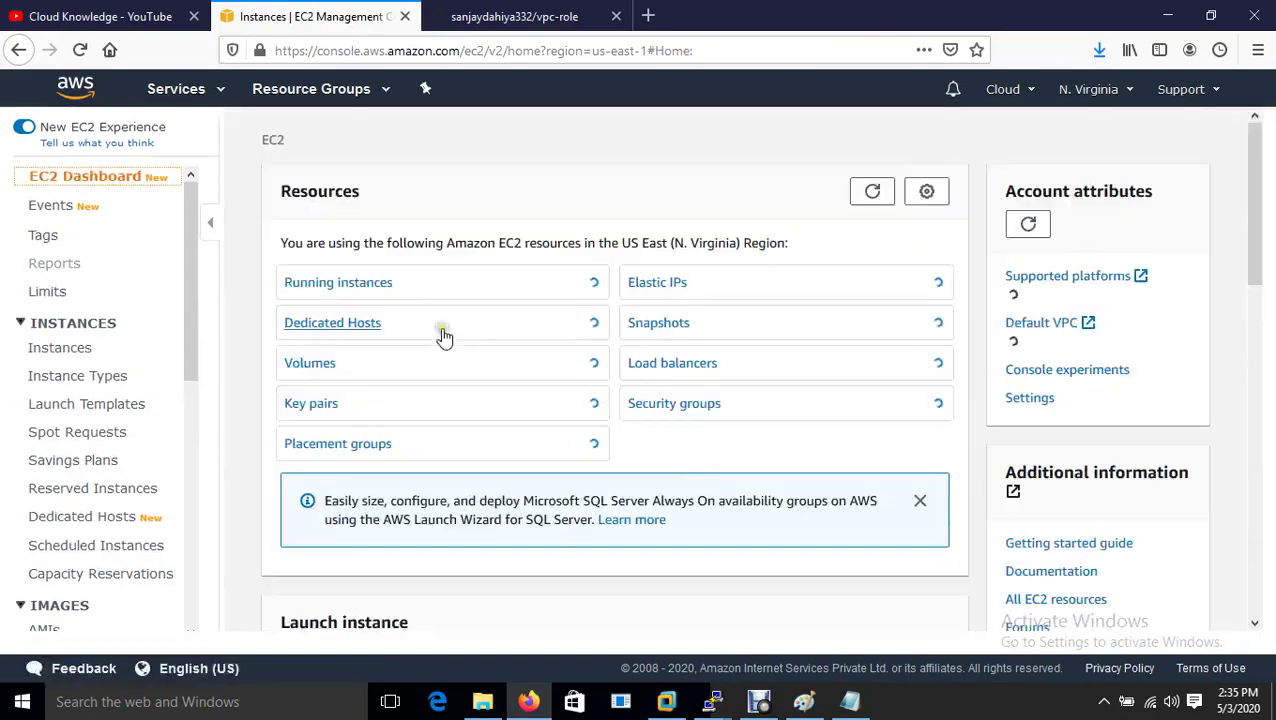
click(318, 405)
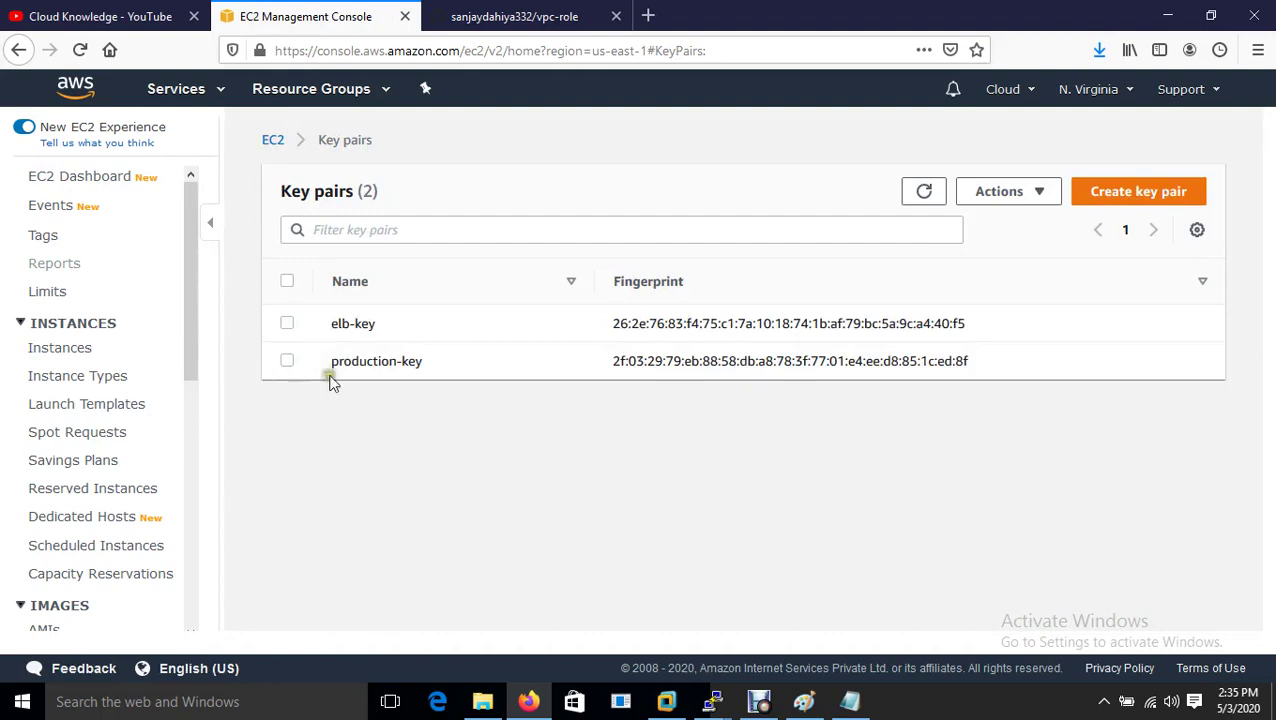
Switch to the terminal, change into /home/cloudknowledges and list its contents to check for production.pem.
mouse_move(712, 701)
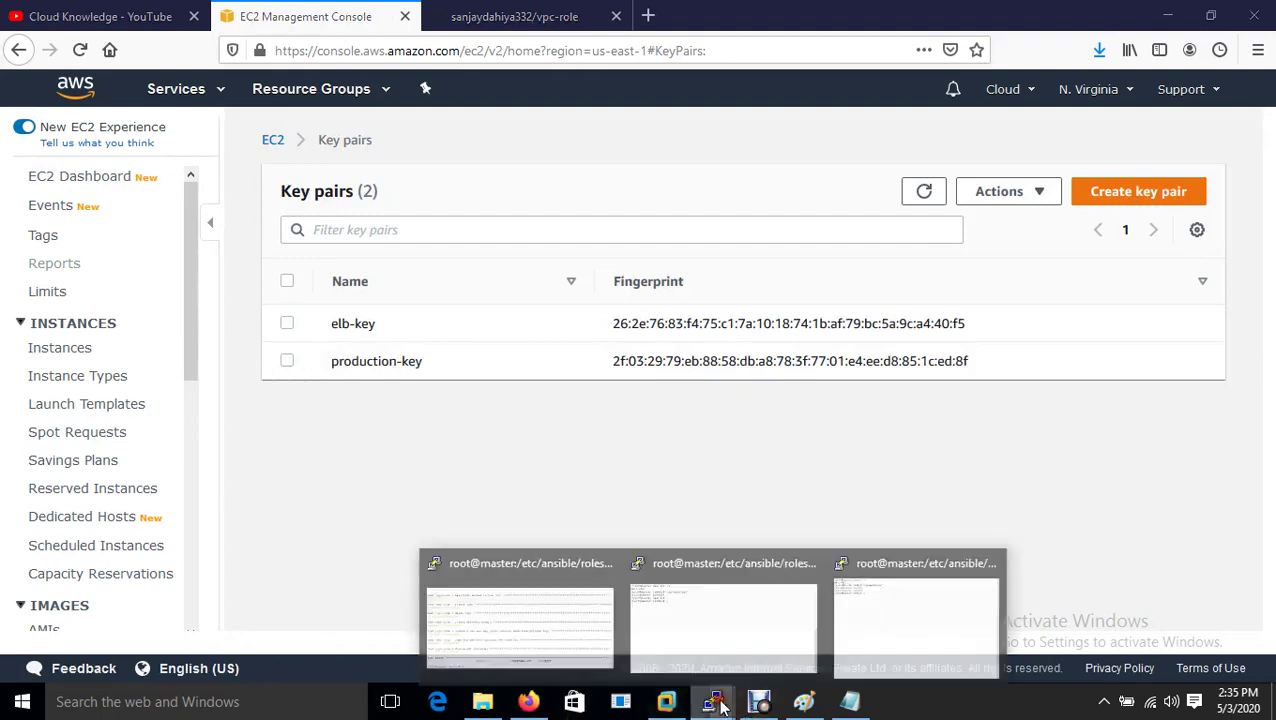
click(503, 609)
text(c)
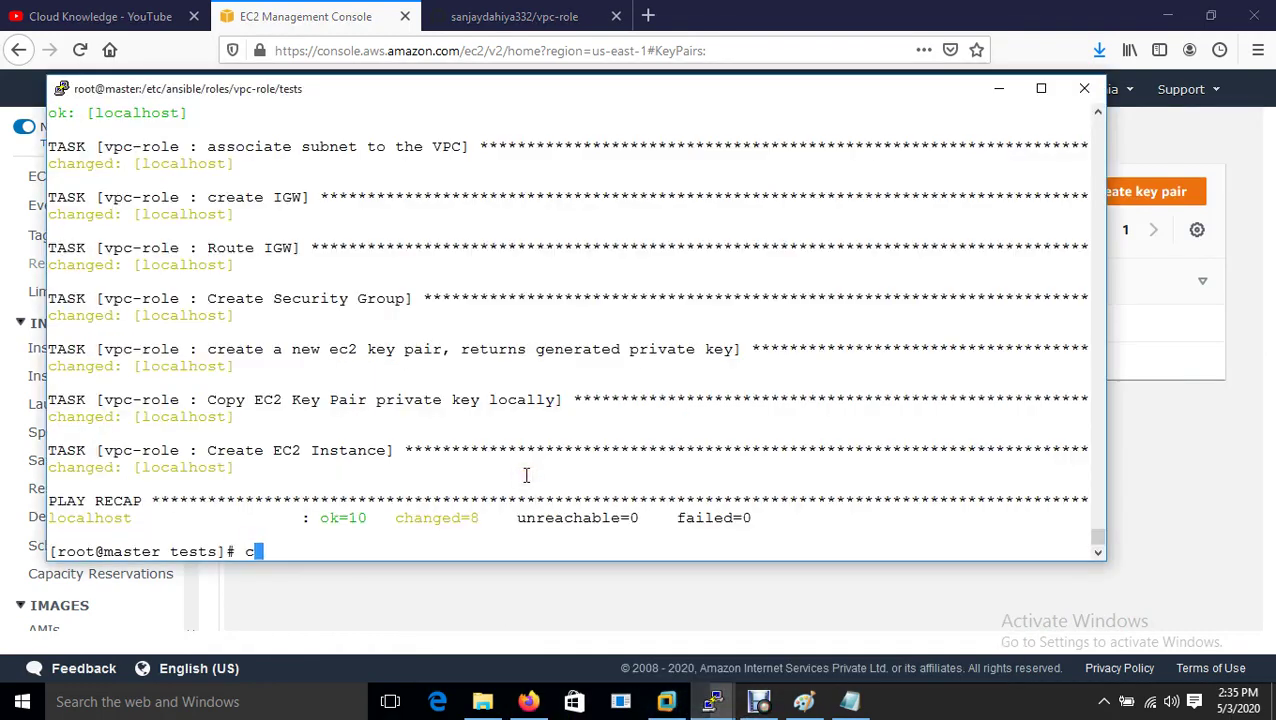
text(d /home/)
key(Return)
text(ls)
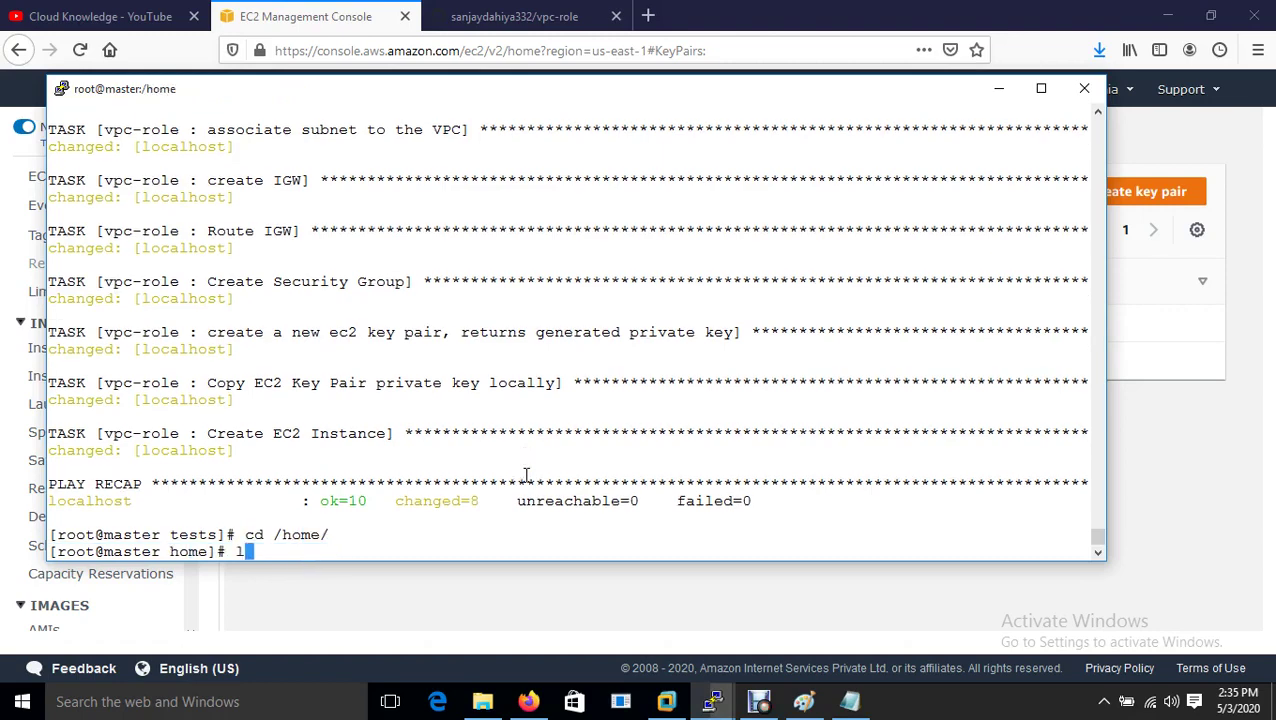
key(Return)
text(cd cl)
text(ls)
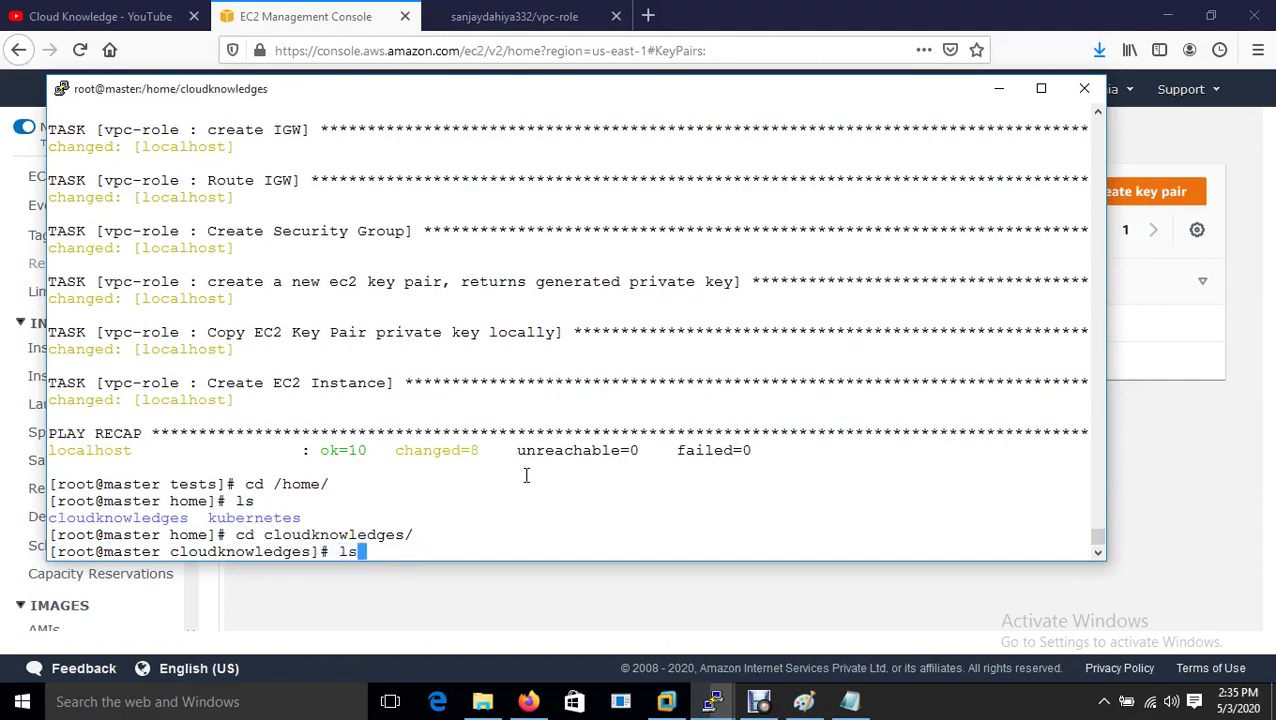
key(Return)
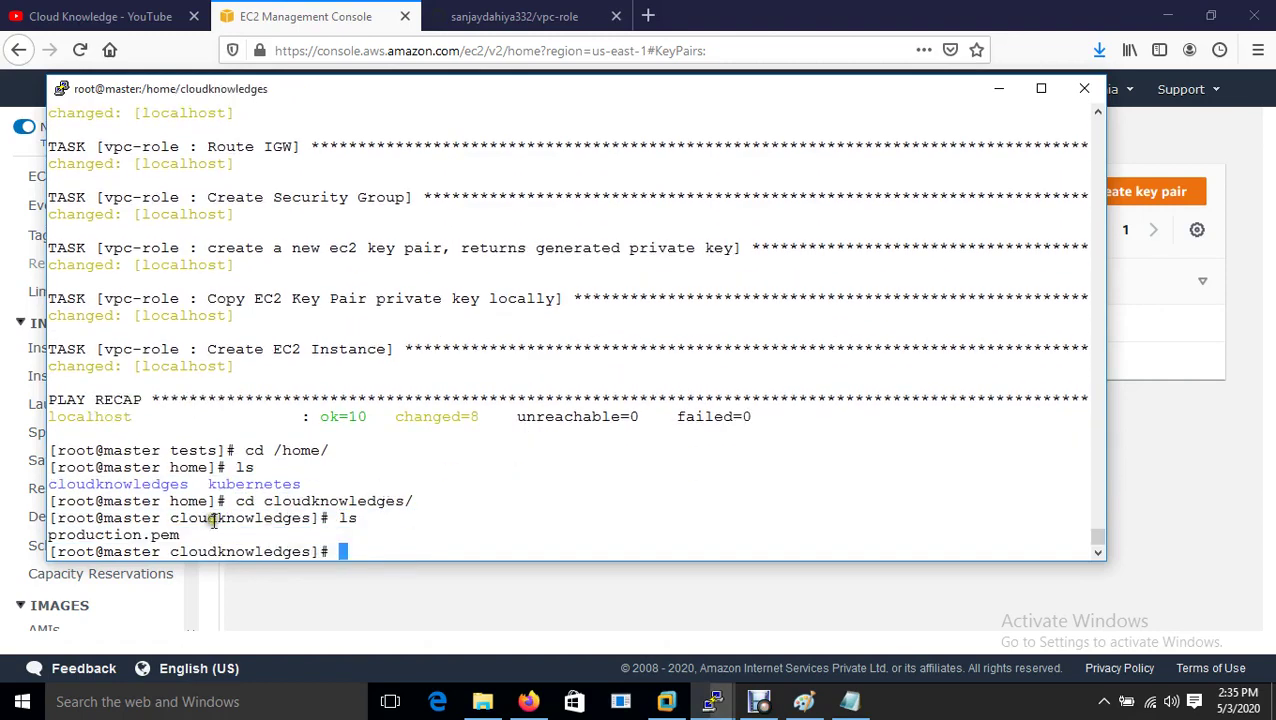
drag(47, 537, 285, 546)
Return to the AWS console, open the VPC service's list of VPCs and select the Production VPC.
click(633, 622)
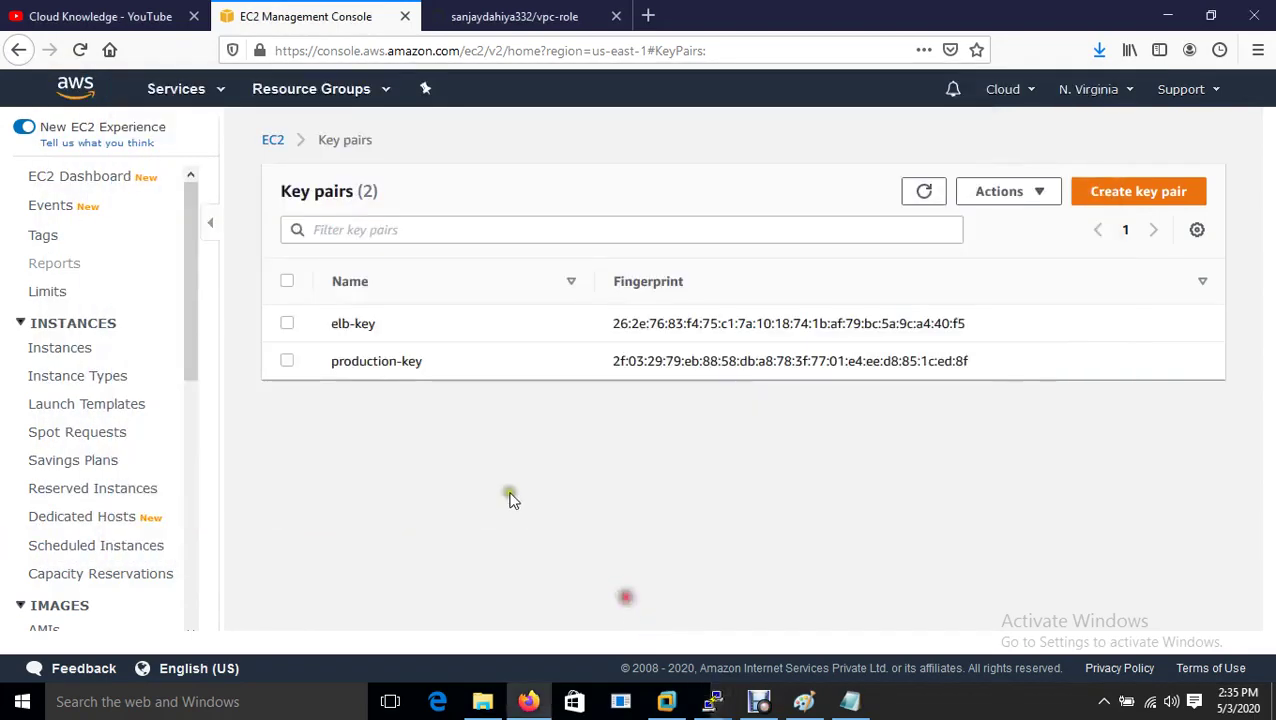
click(195, 91)
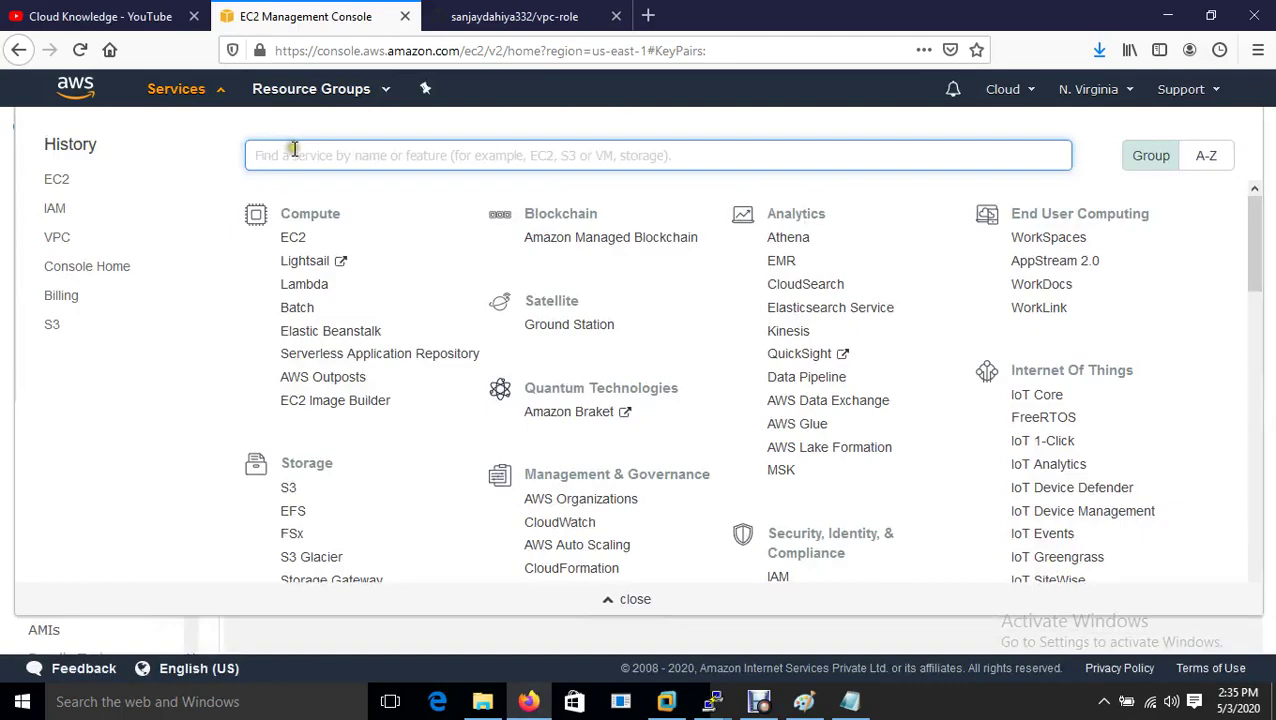
text(vpc)
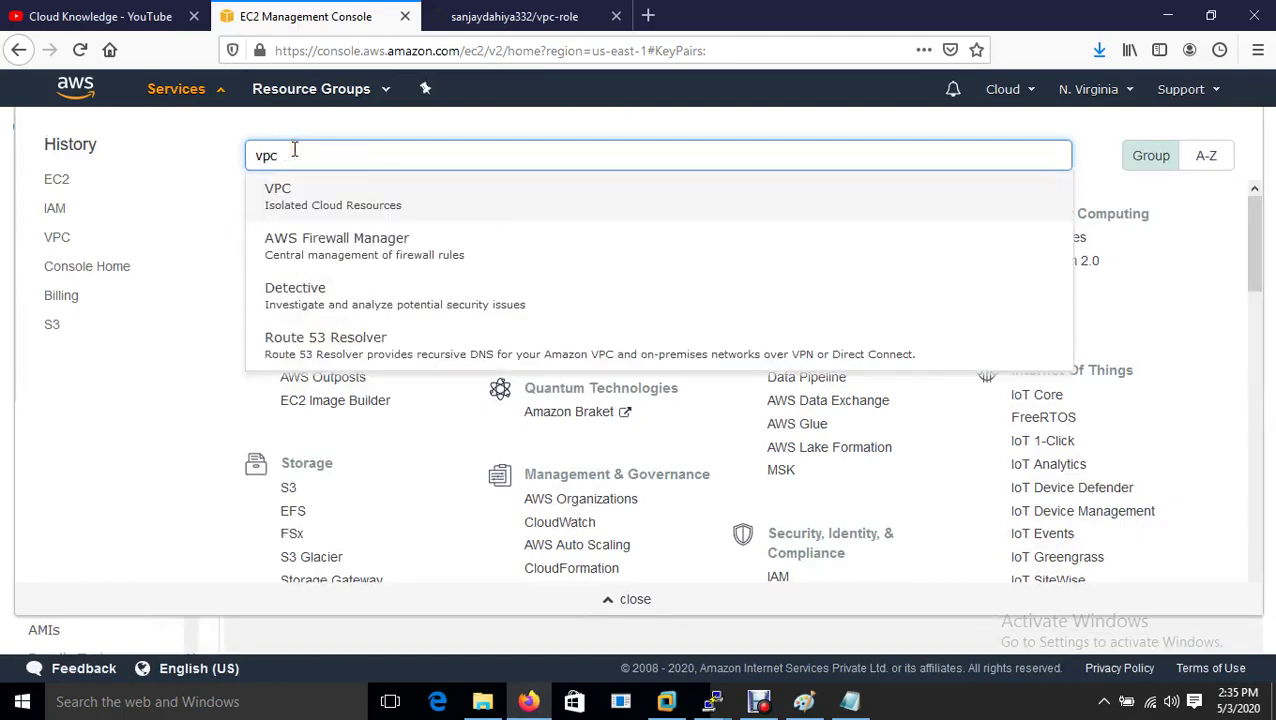
click(281, 214)
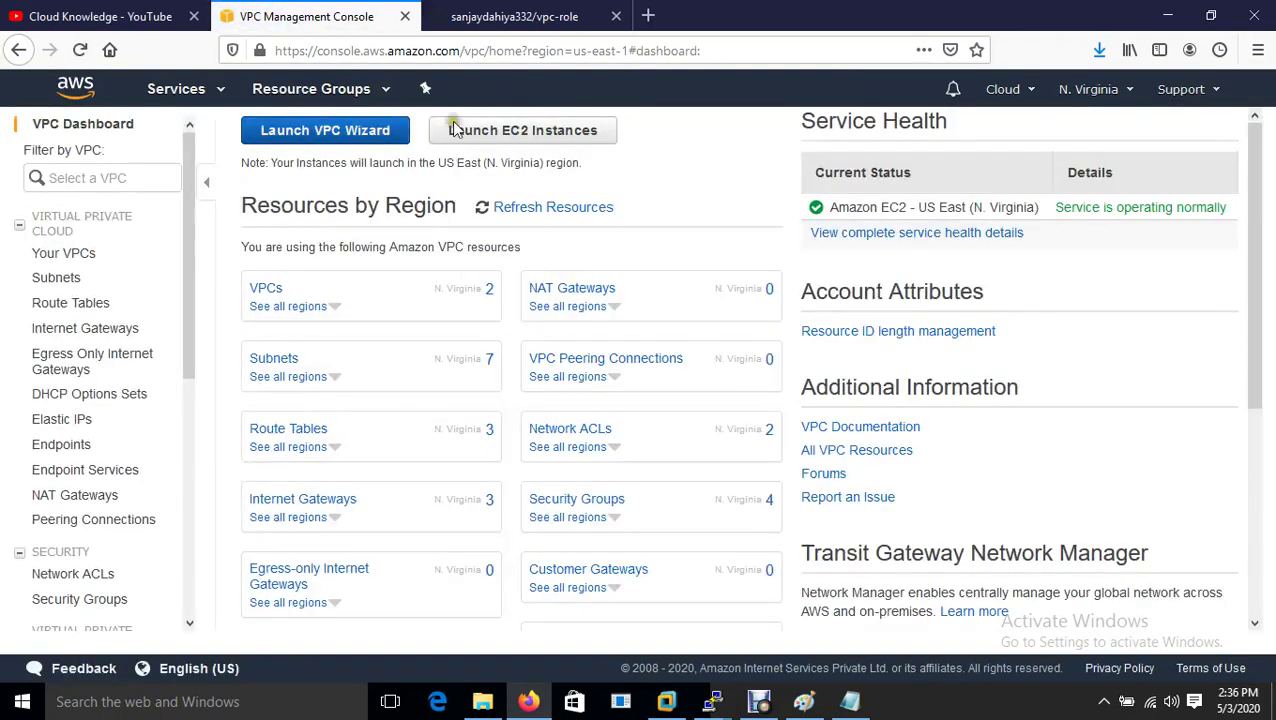
click(265, 300)
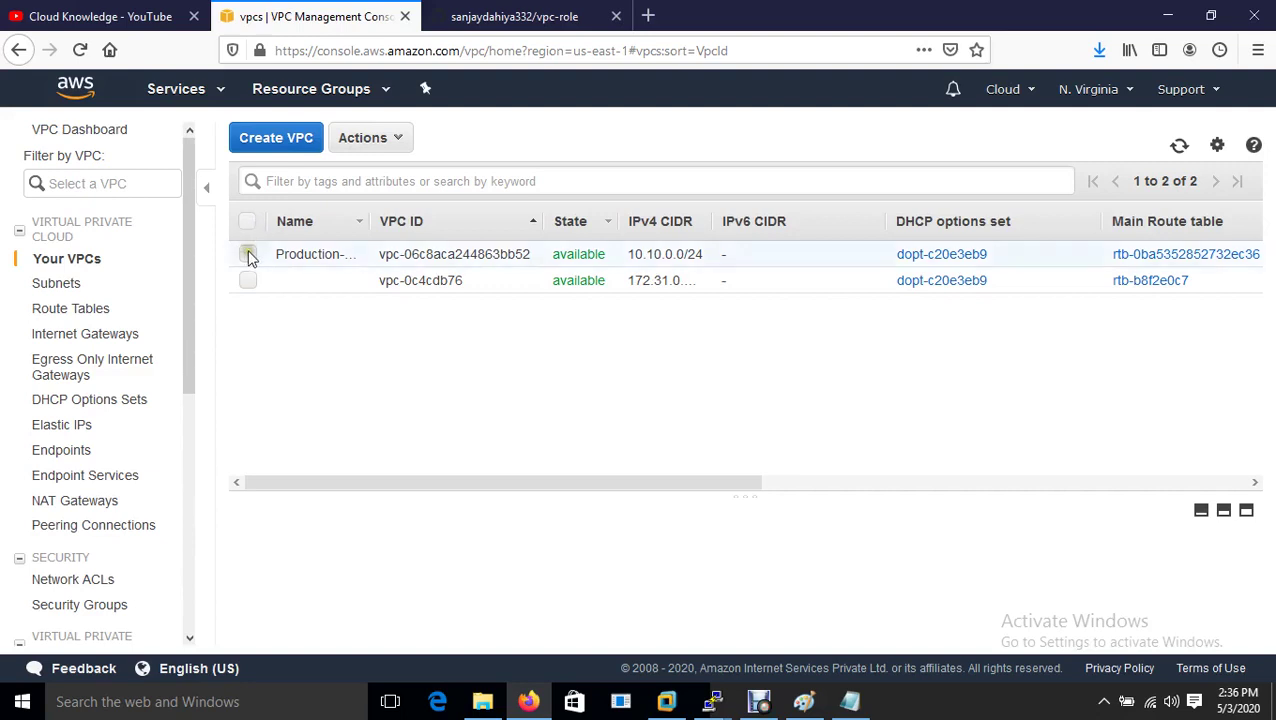
click(247, 254)
Check the subnets, route tables, internet gateways and security groups for the Production resources, selecting the Web DMZ security group to inspect it.
click(55, 284)
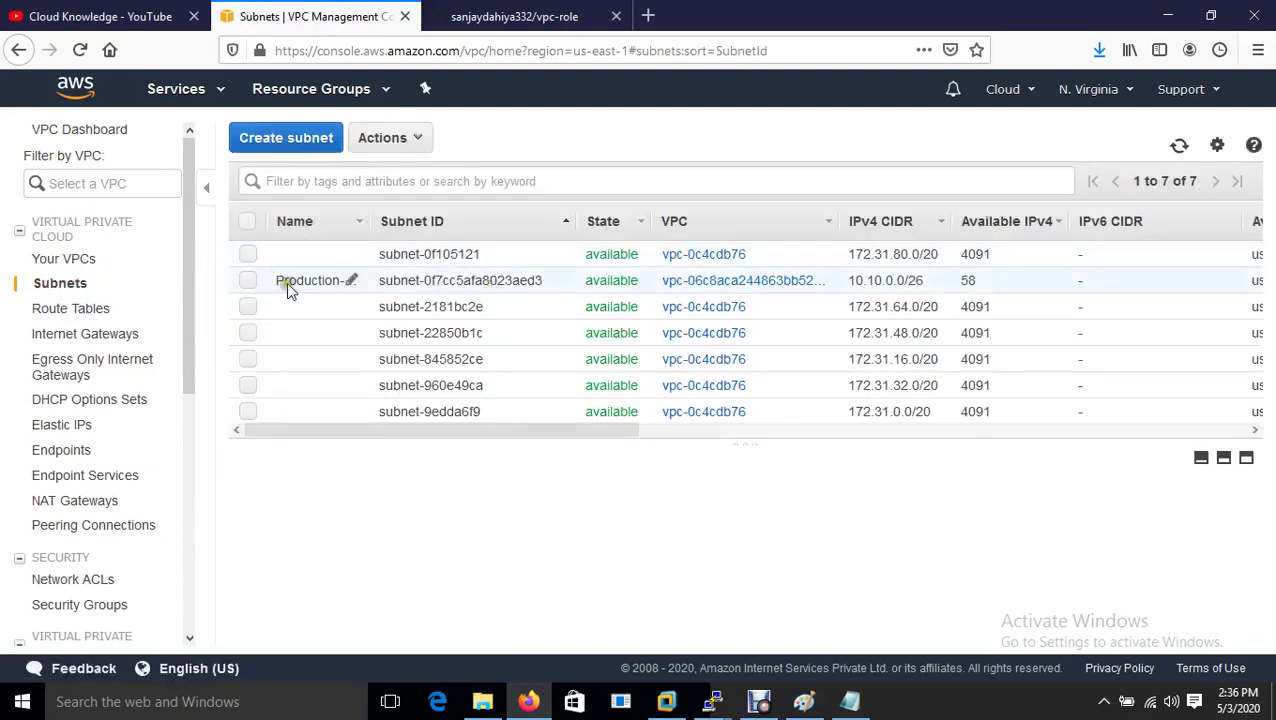
click(62, 308)
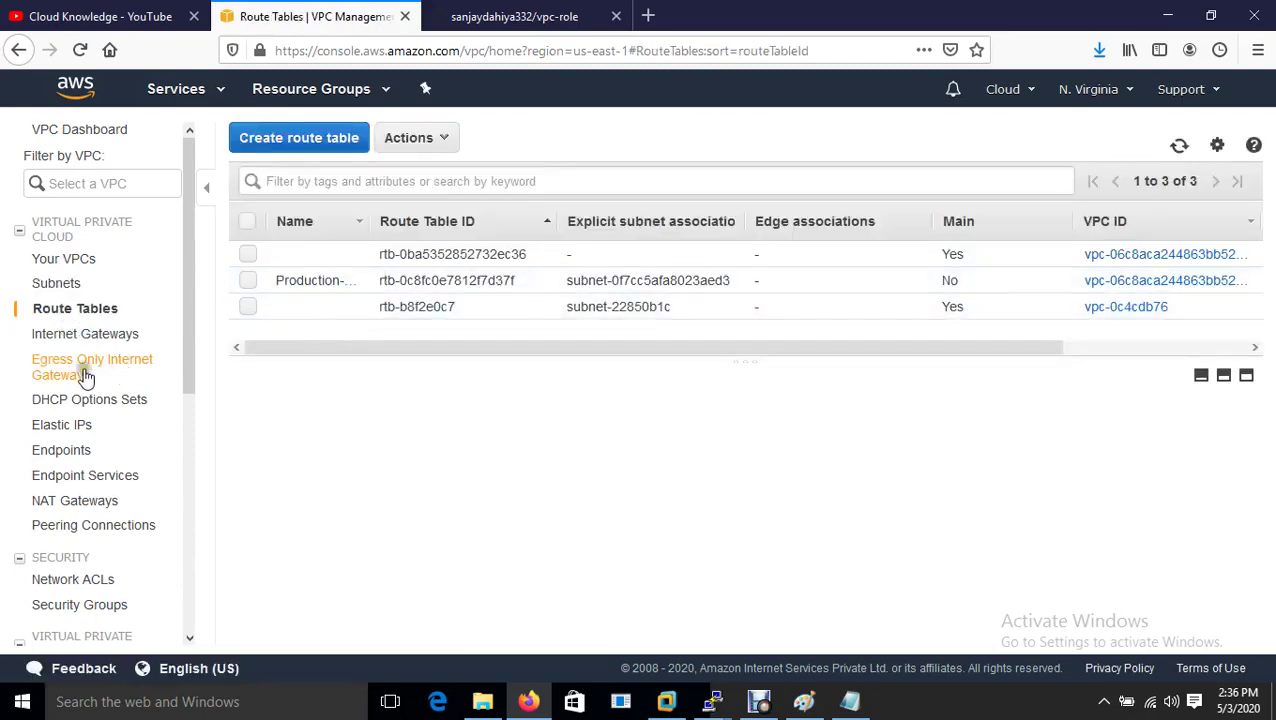
click(91, 335)
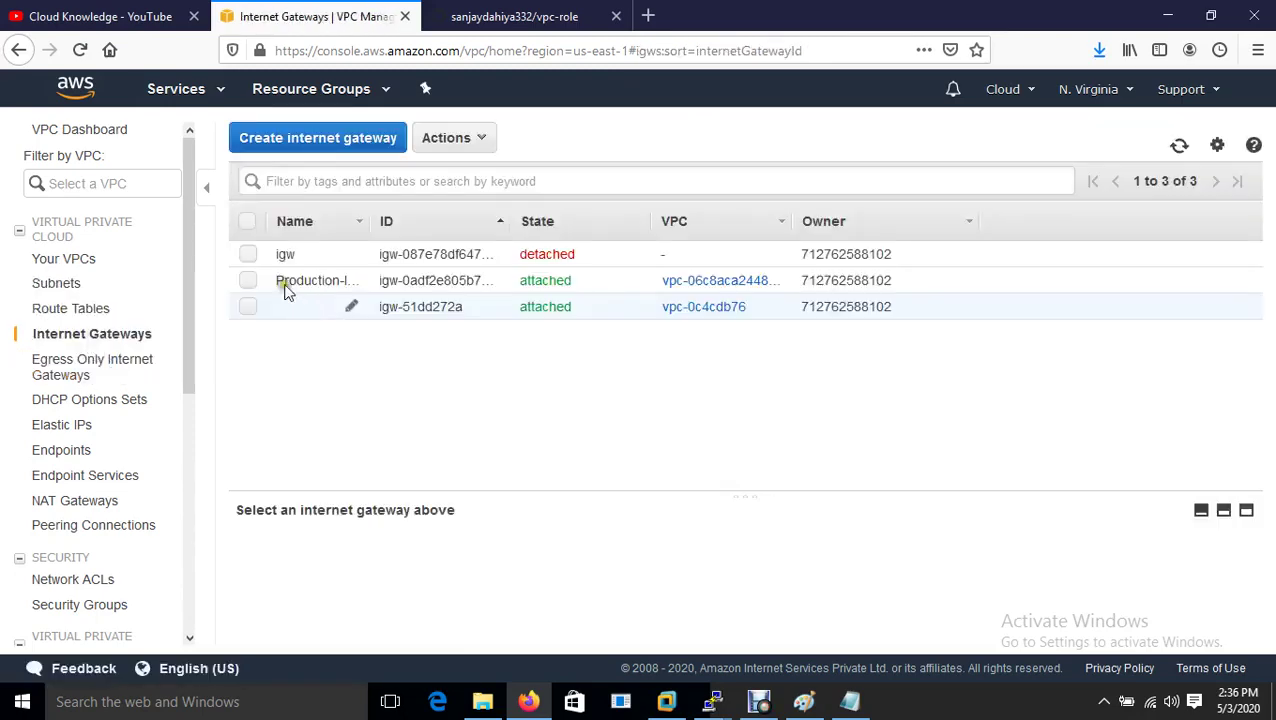
click(70, 605)
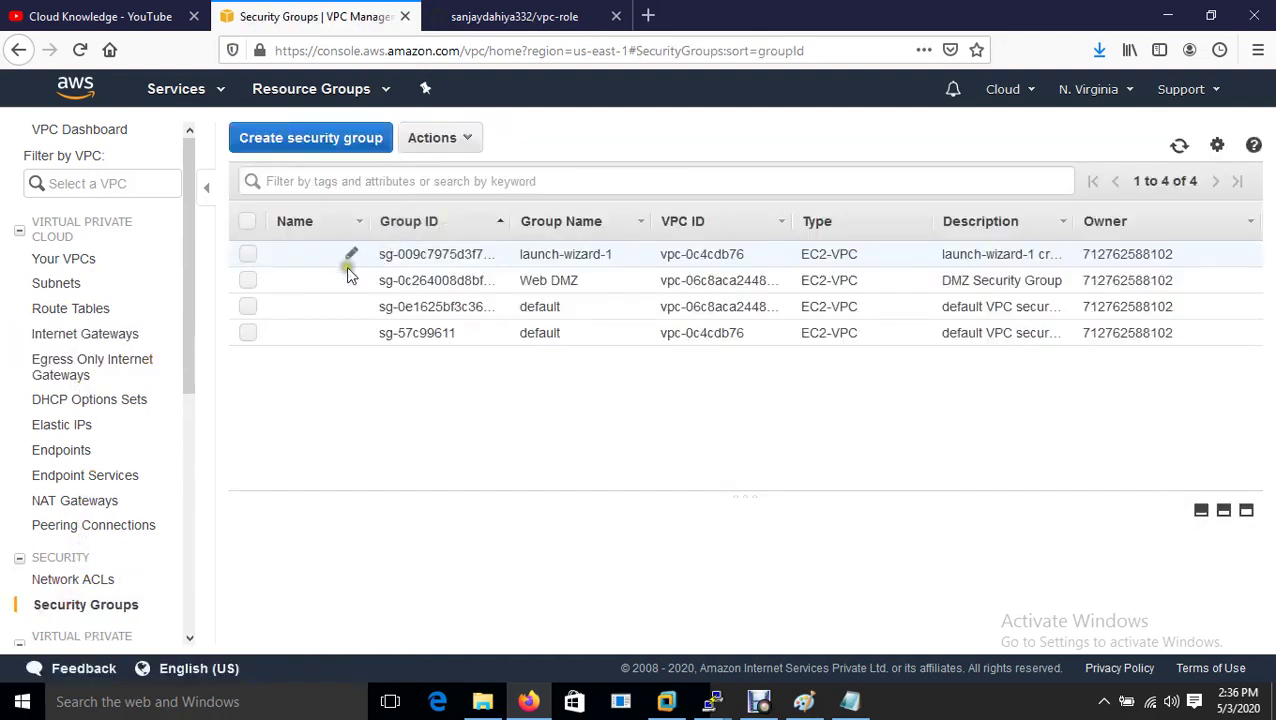
click(540, 281)
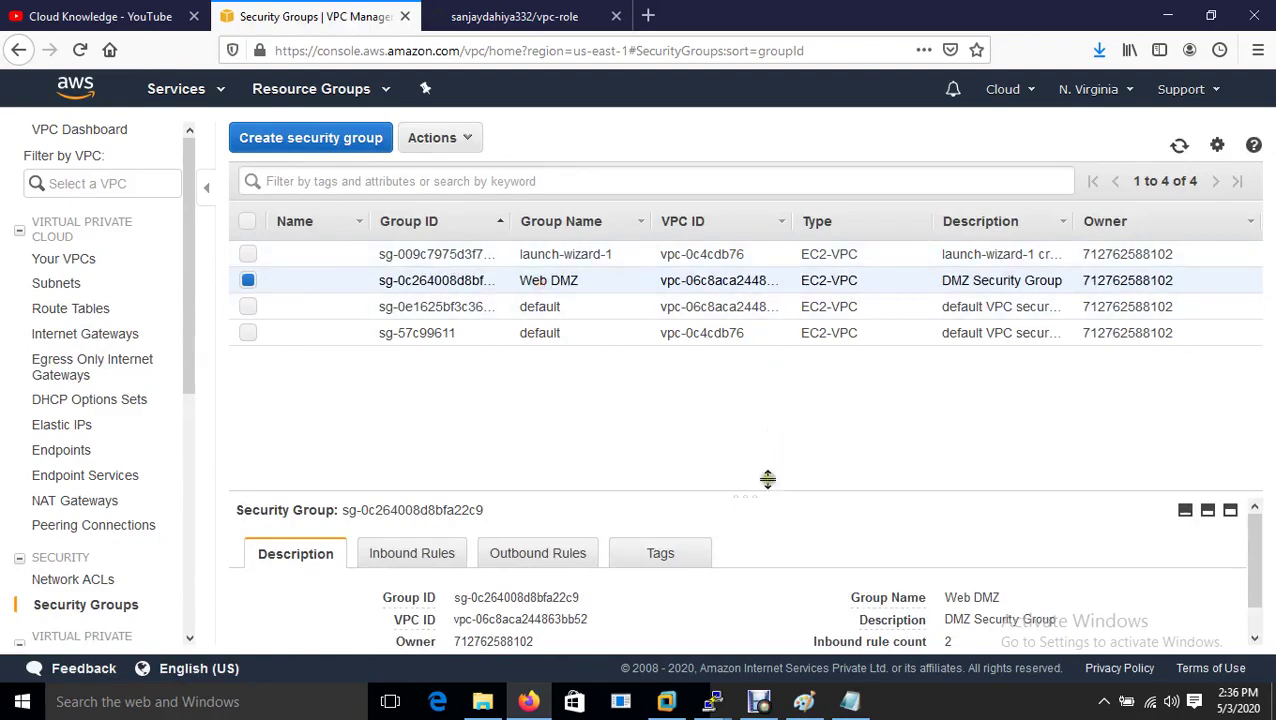
Reopen the VPC list from the VPC dashboard, select the Production VPC and enlarge its details pane to examine its settings.
click(82, 131)
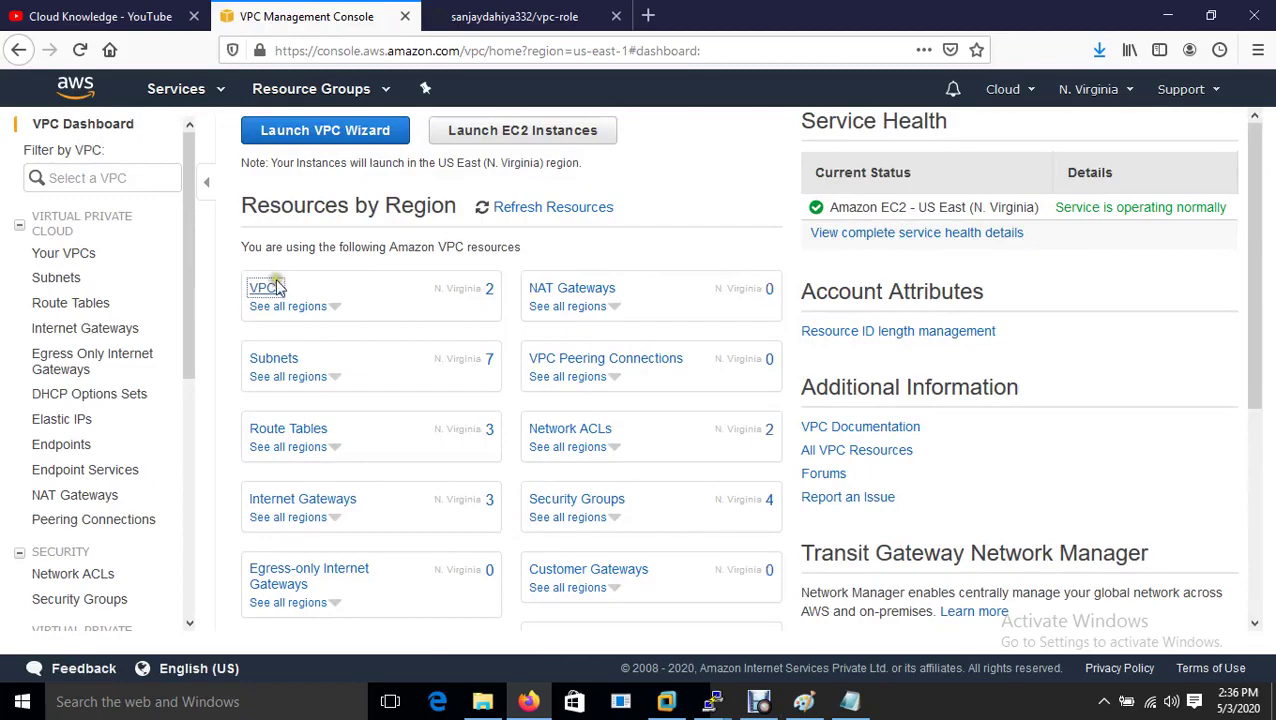
click(266, 289)
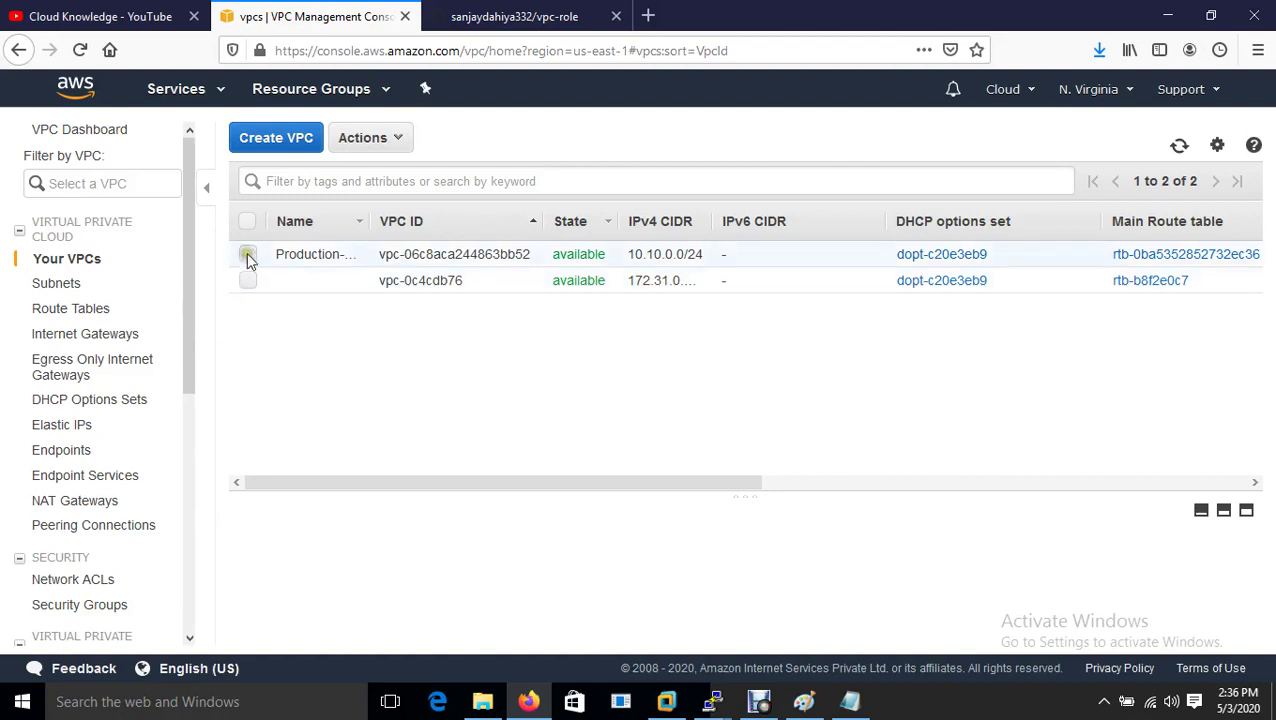
click(247, 254)
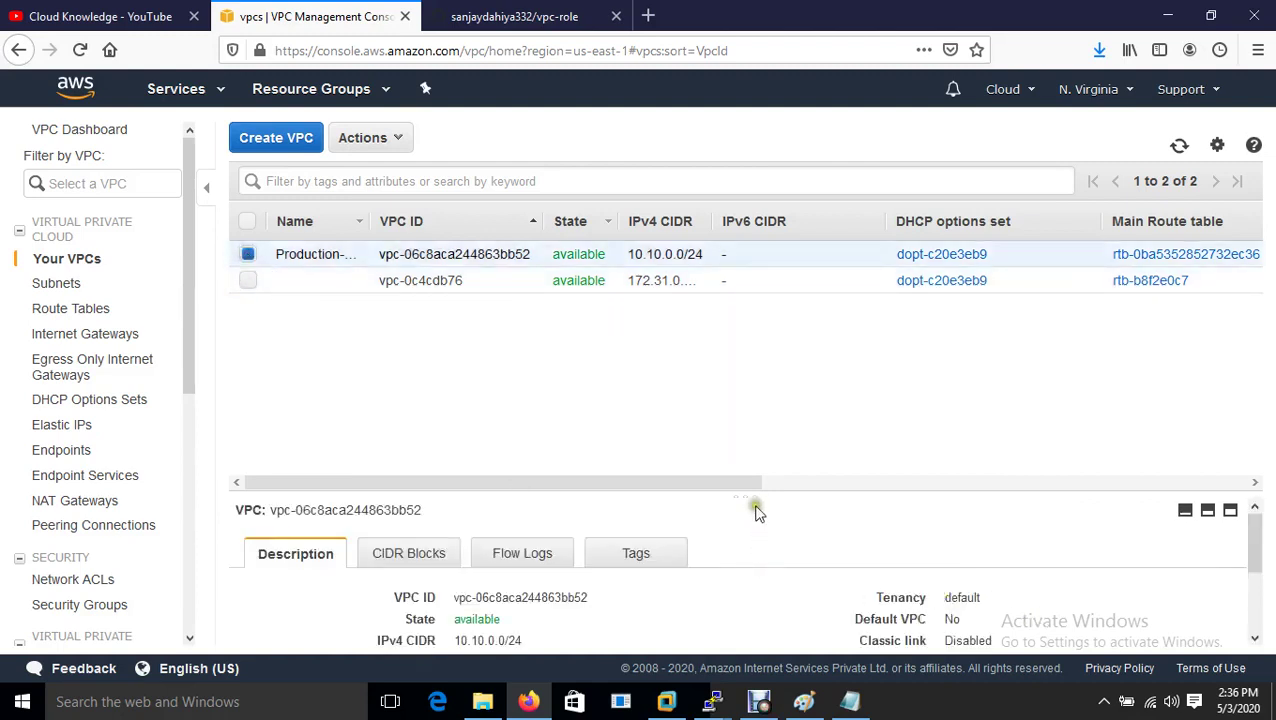
drag(752, 496, 760, 335)
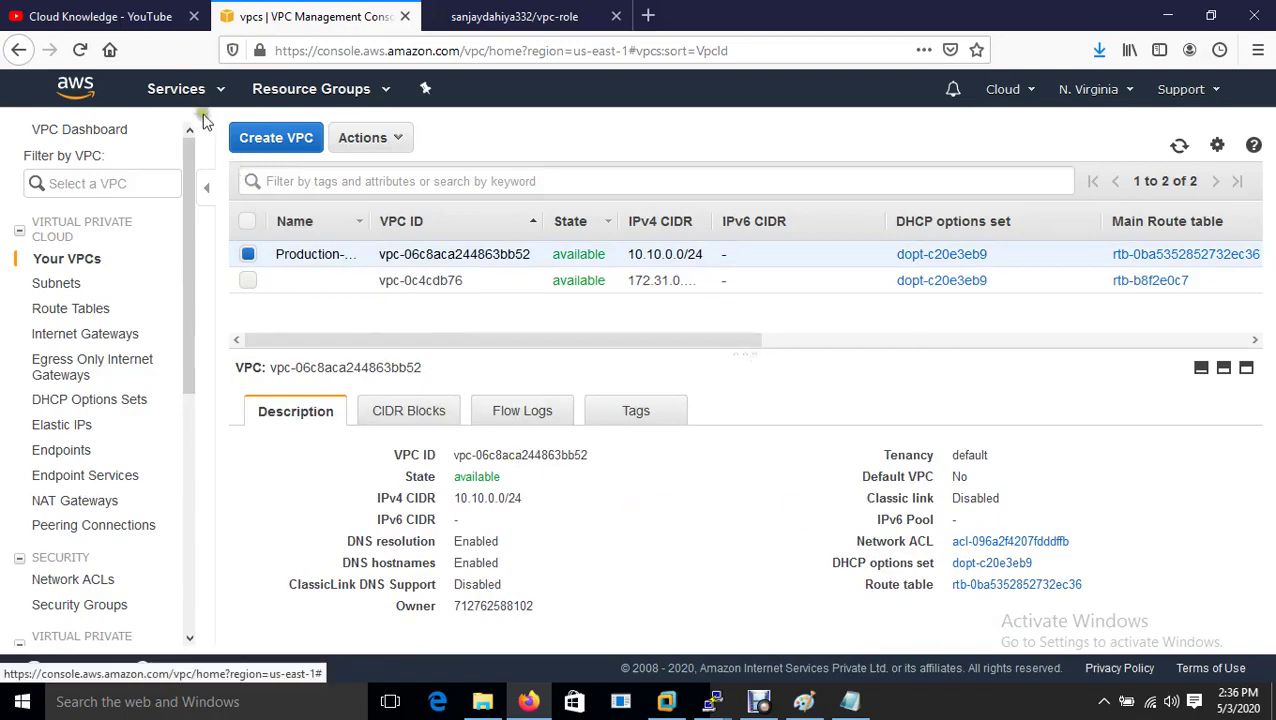
Open the running instances in the EC2 service and copy the IPv4 public IP of the running Production instance.
click(168, 92)
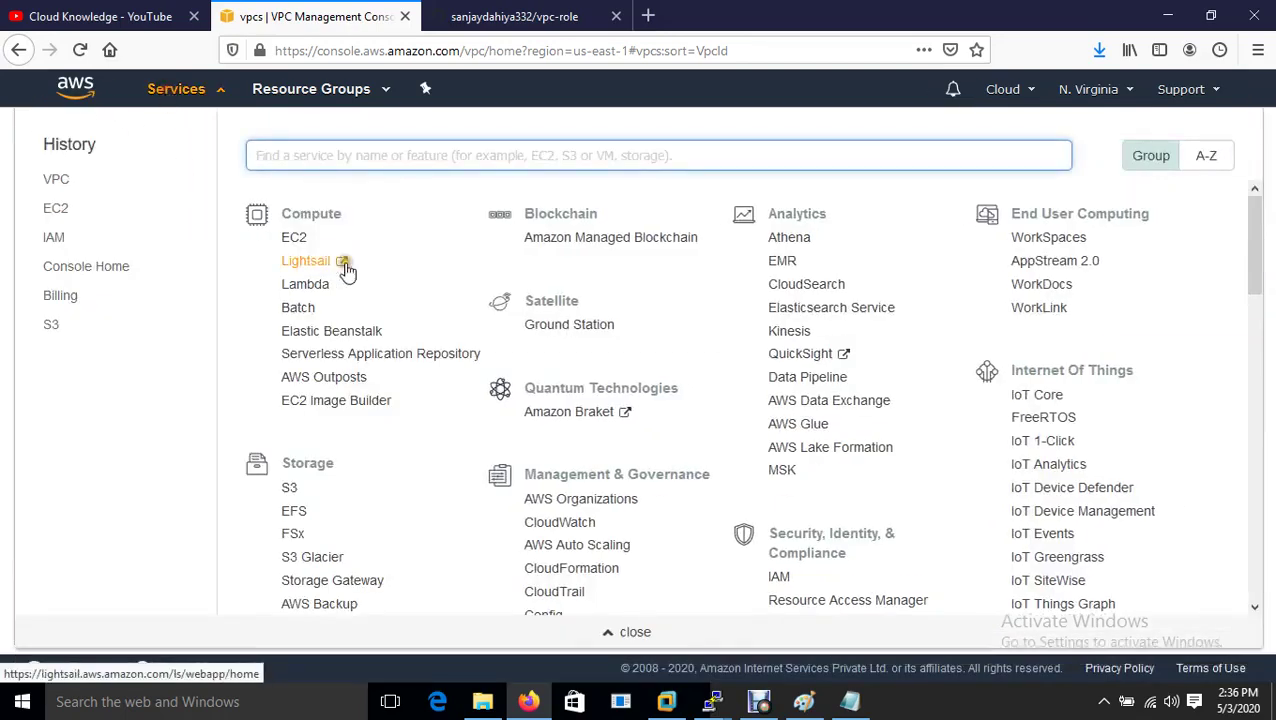
click(290, 241)
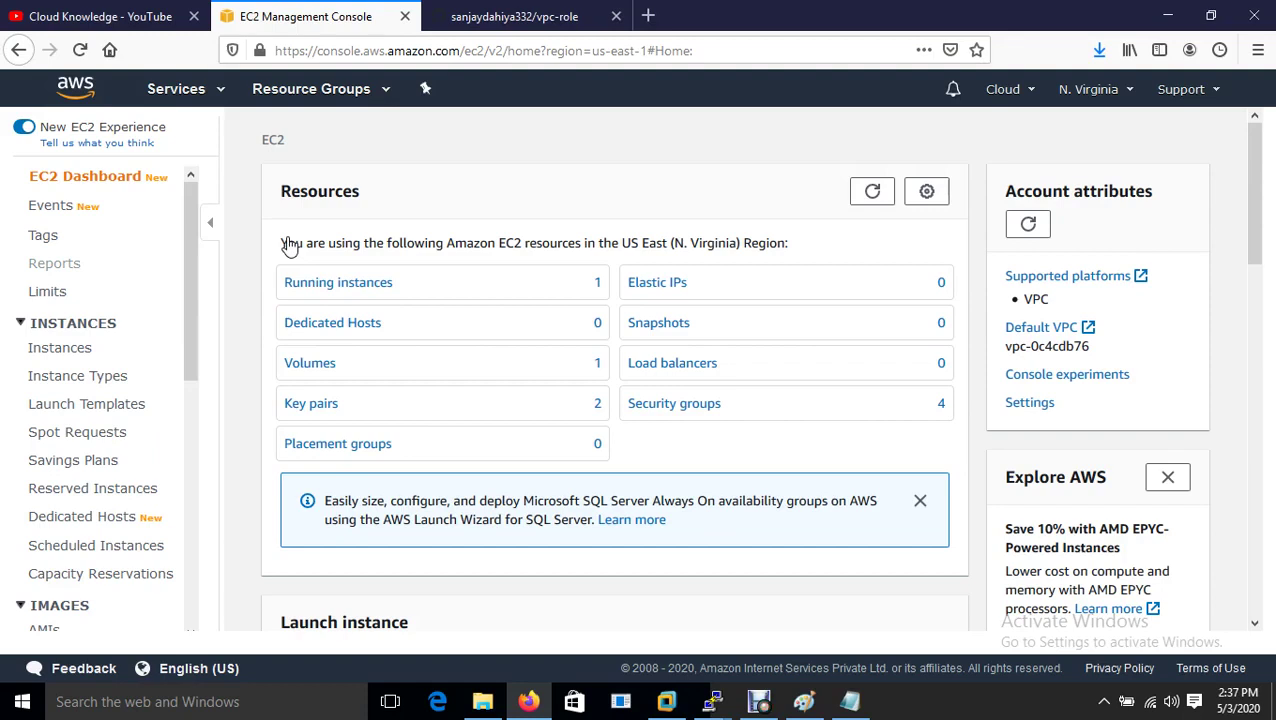
click(337, 286)
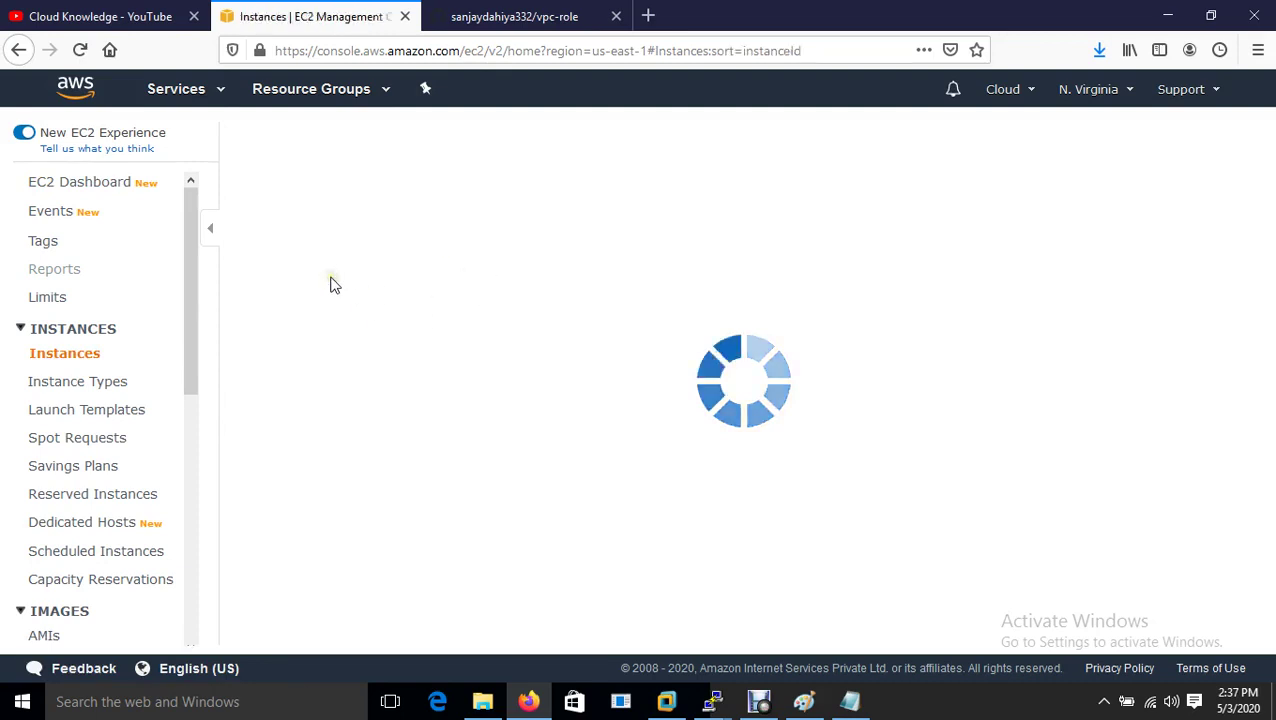
click(277, 260)
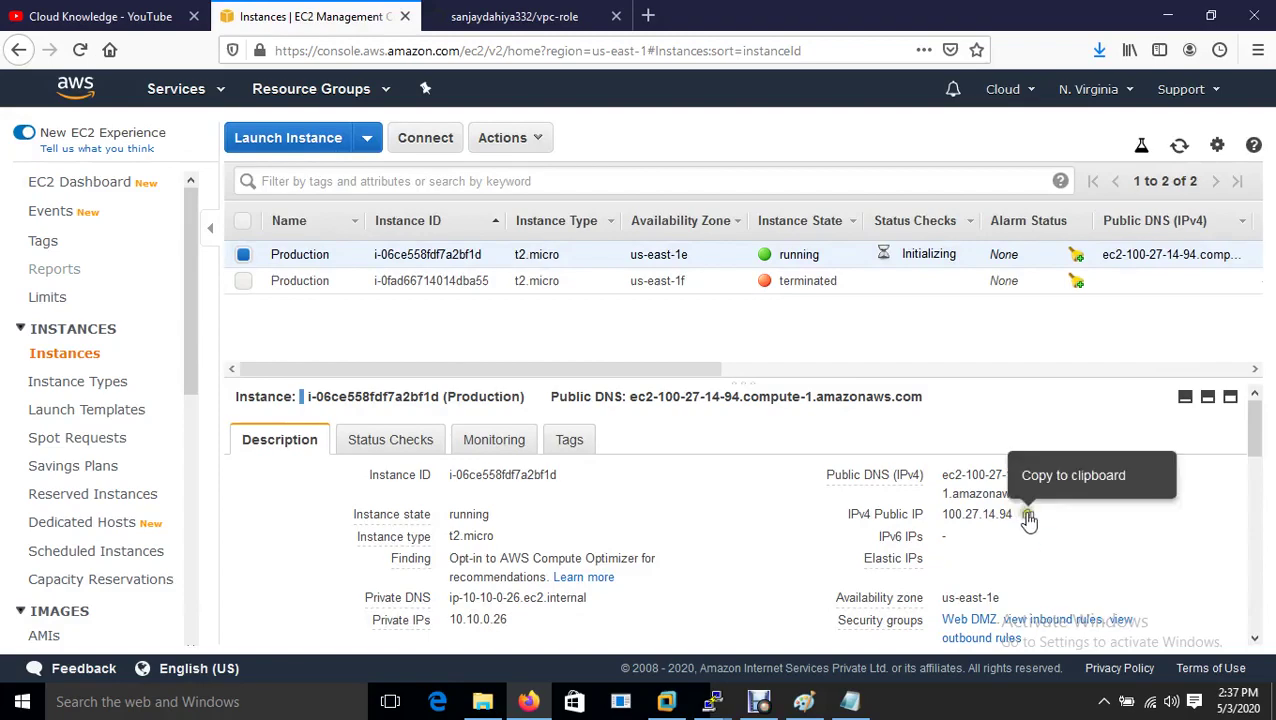
click(1027, 514)
Back in the terminal, set production.pem's permissions to 600 with chmod and clear the screen.
mouse_move(712, 701)
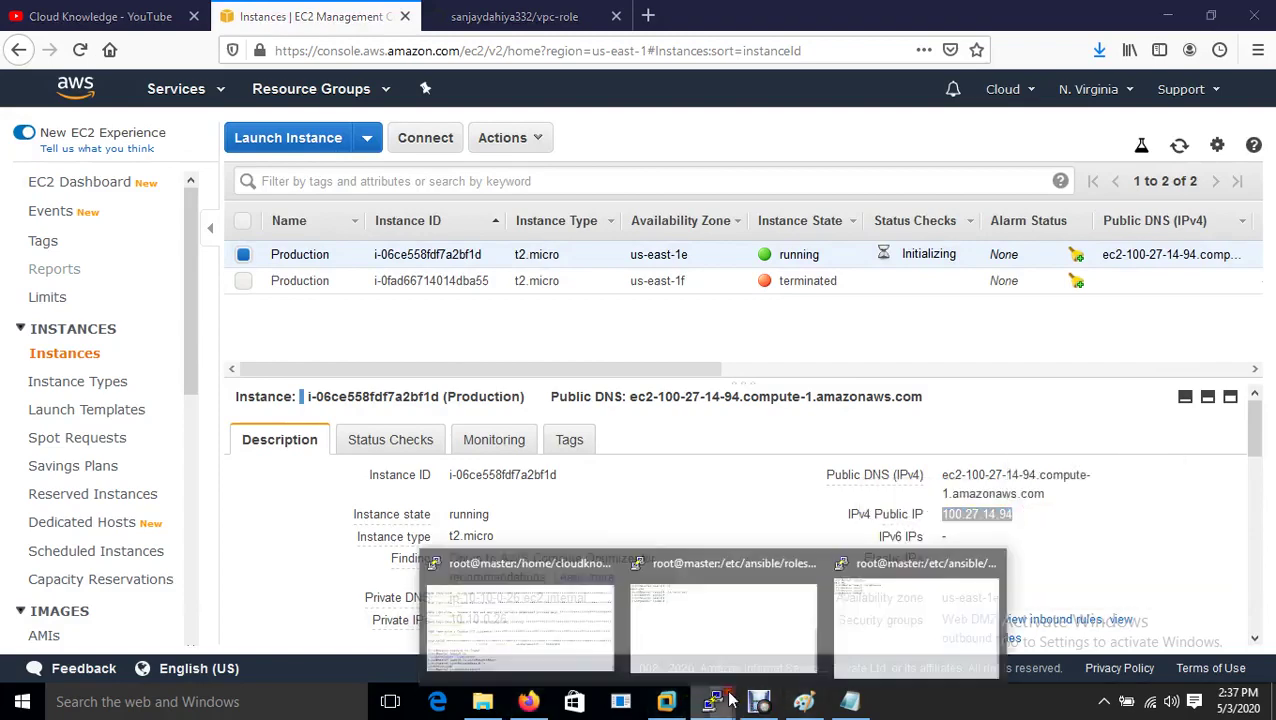
click(556, 602)
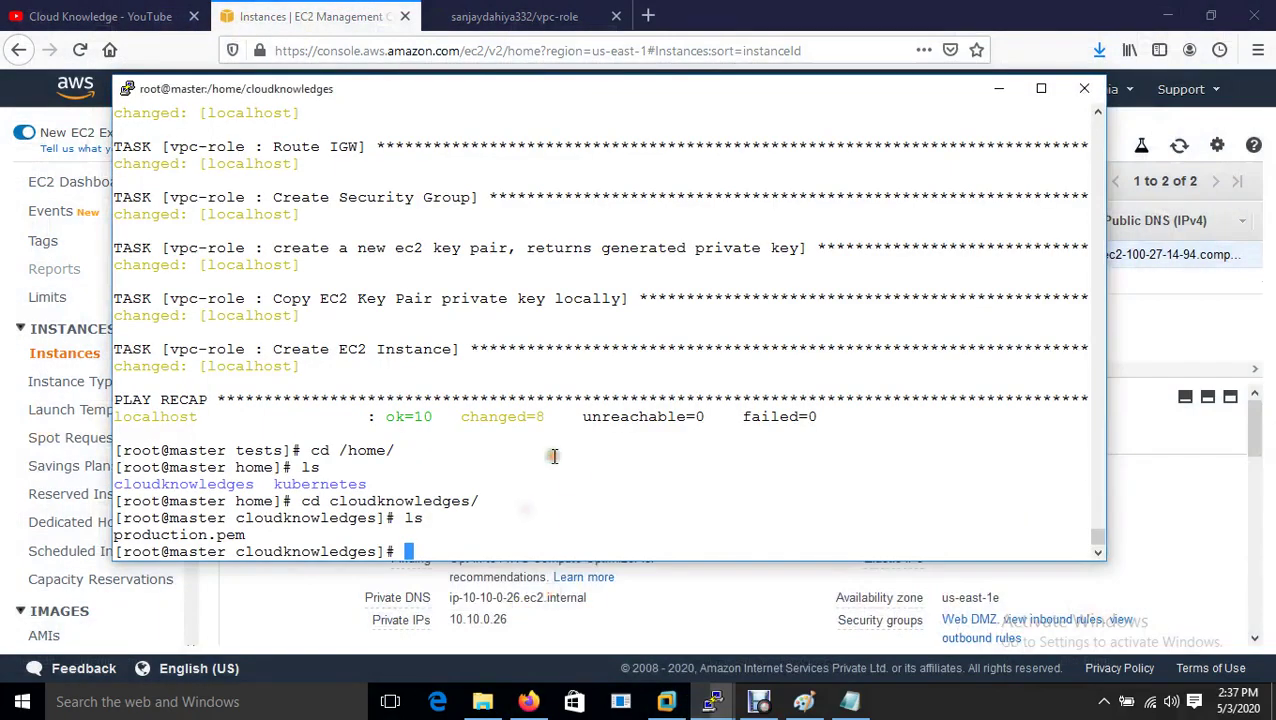
text(ls)
key(Return)
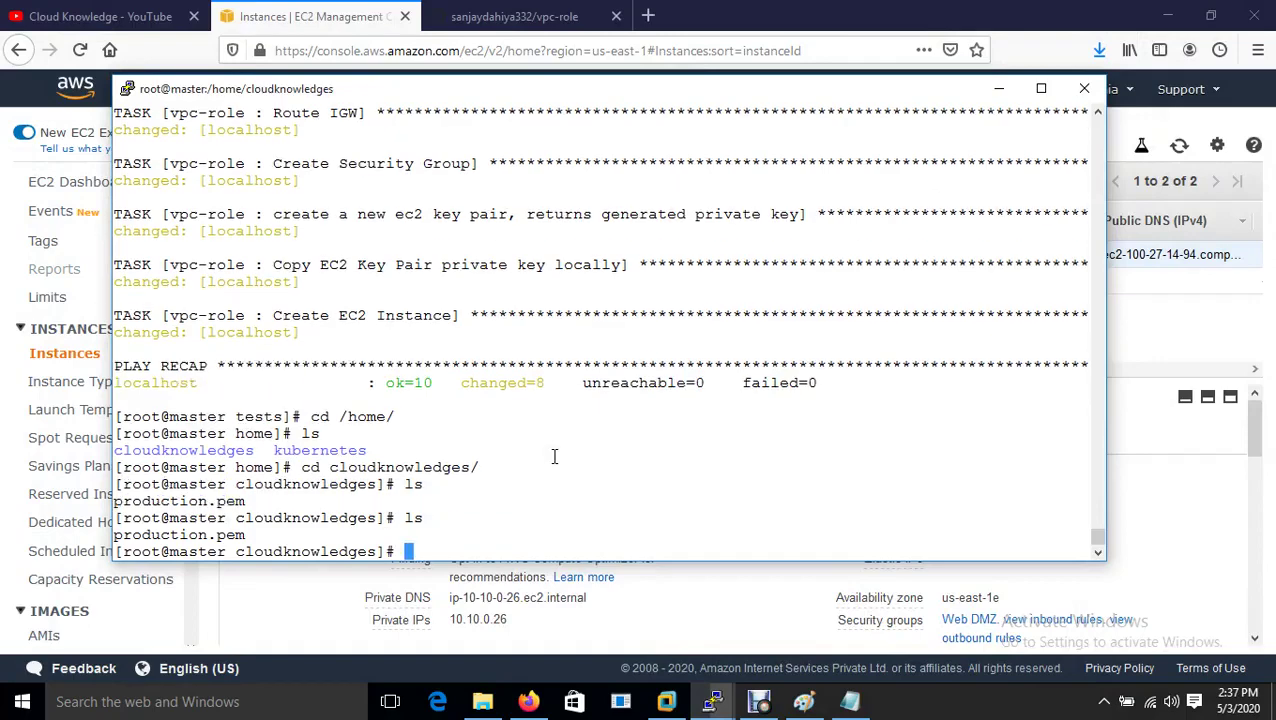
text(chmod 600)
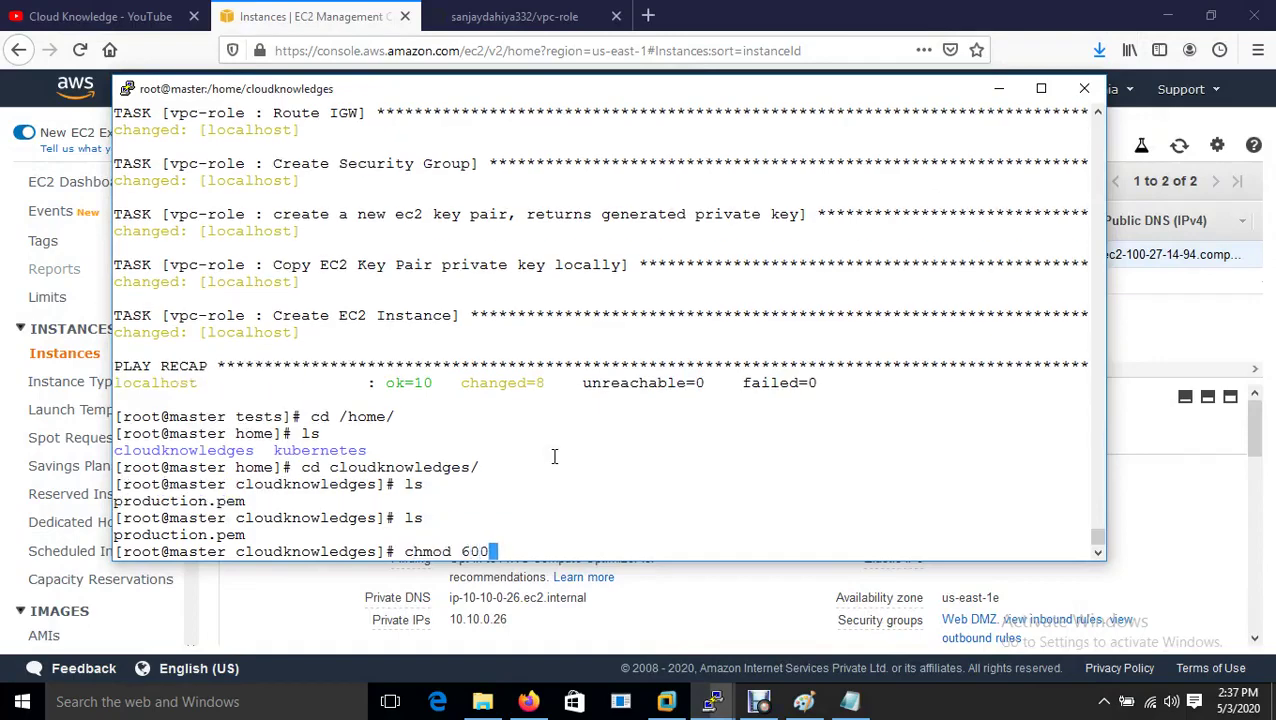
text( production.pem)
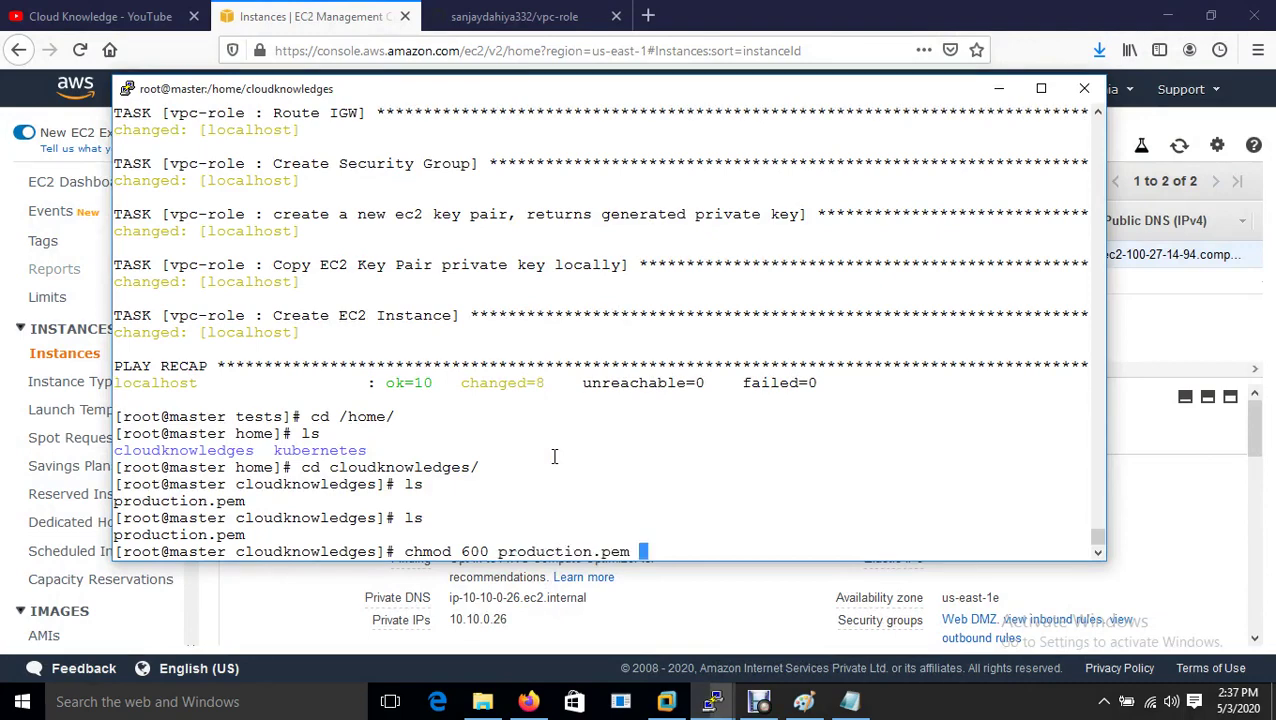
key(Return)
key(Return)
key(ctrl+l)
key(Return)
key(Return)
text(ss)
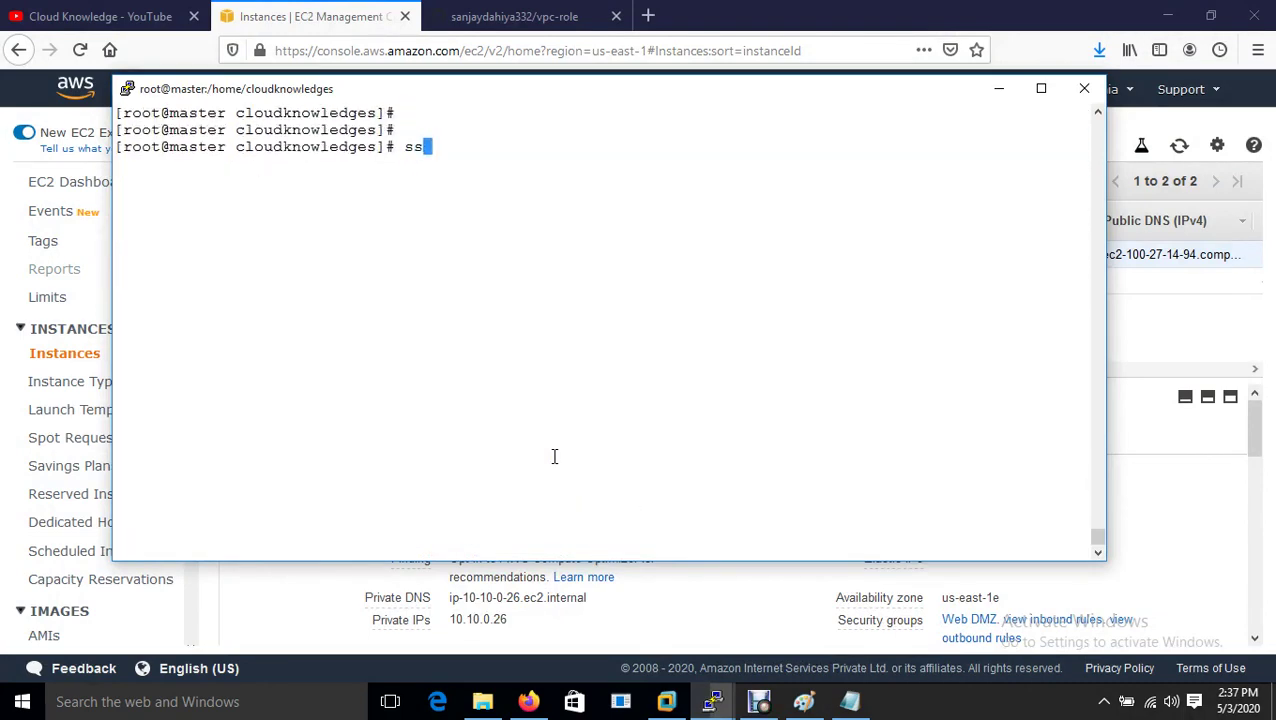
text(h ec2-user@)
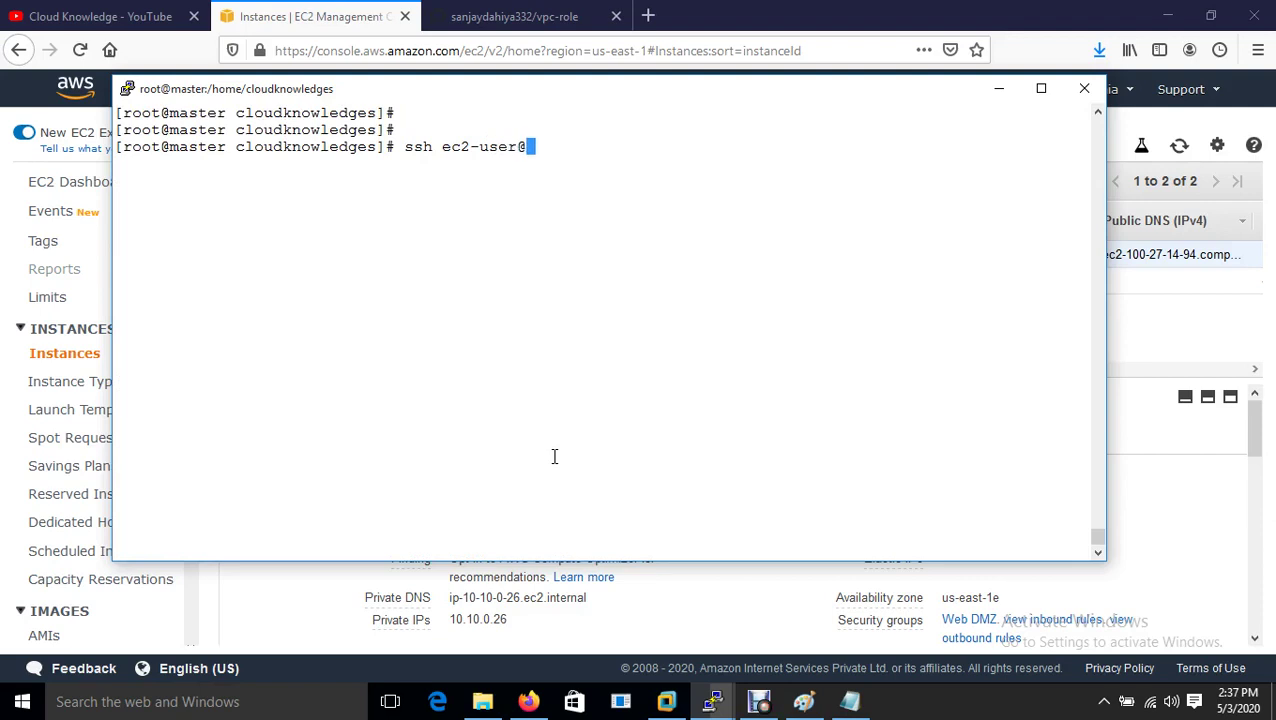
right_click(554, 456)
text(-)
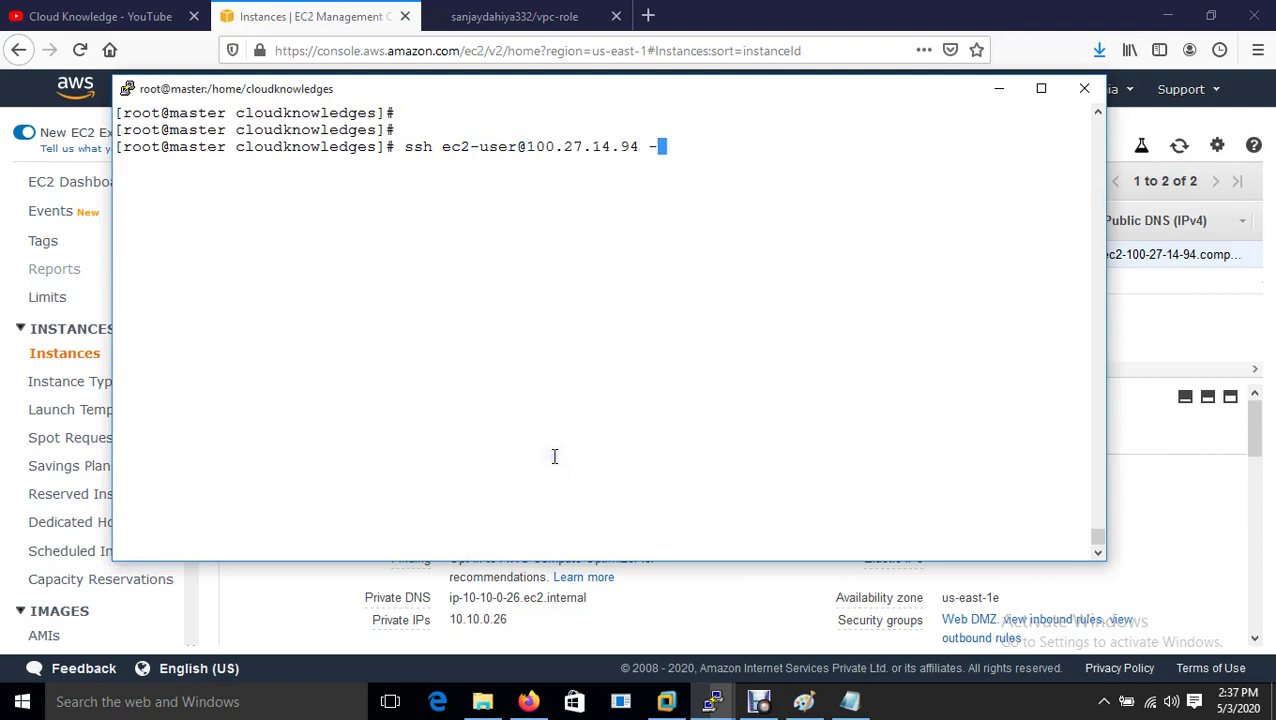
text(i pr)
key(Tab)
key(Return)
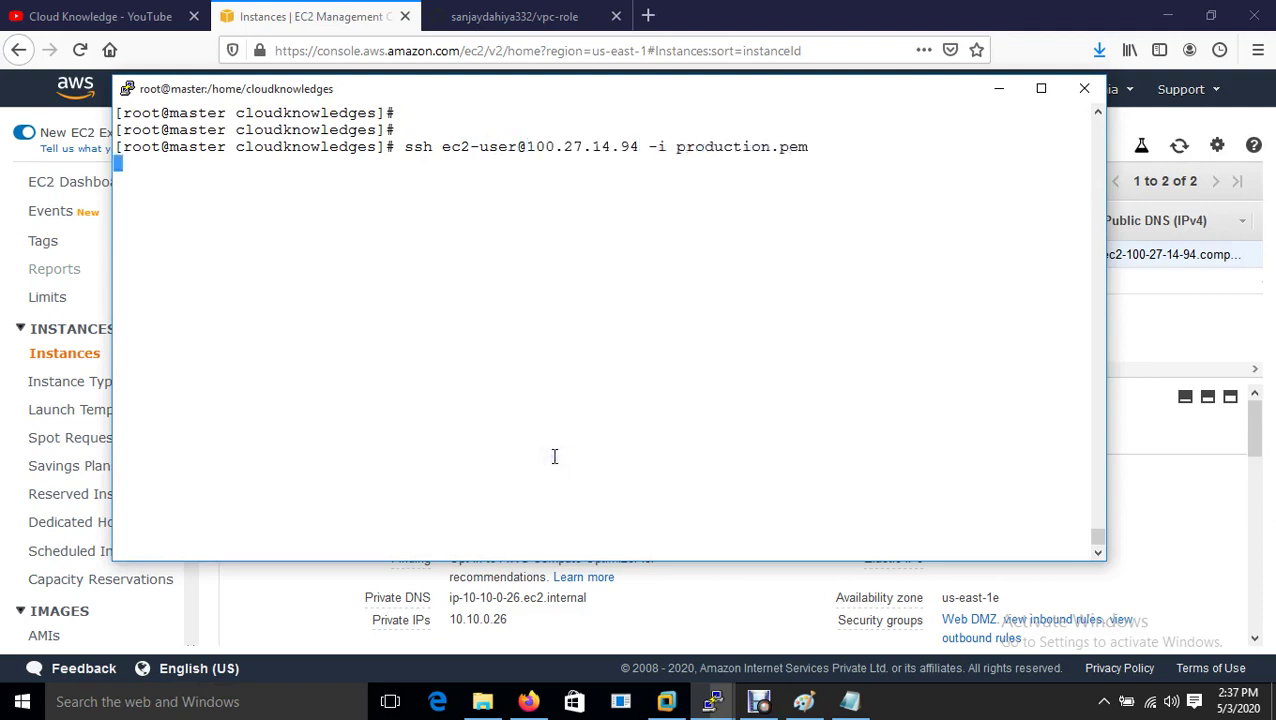
text(yes)
key(Return)
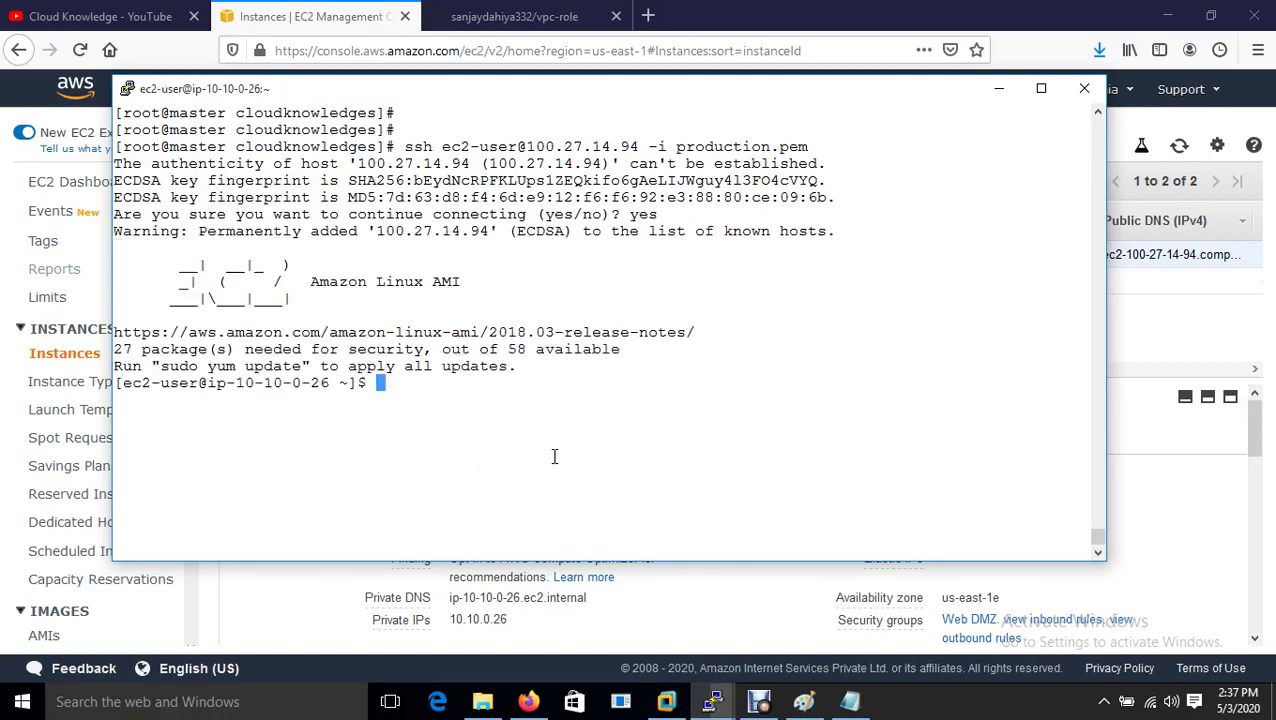
Clear the remote session's screen and minimize the terminal window to return to the EC2 console.
key(Return)
key(Return)
key(ctrl+l)
key(Return)
key(Return)
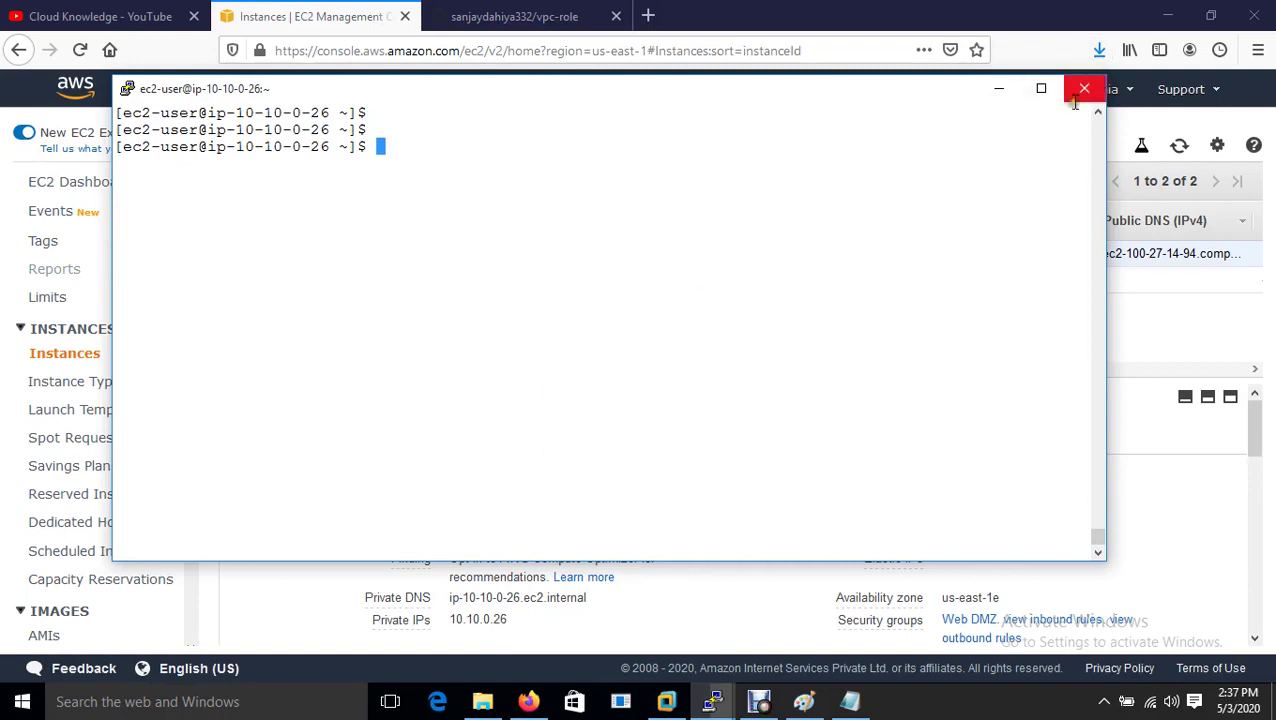
click(996, 90)
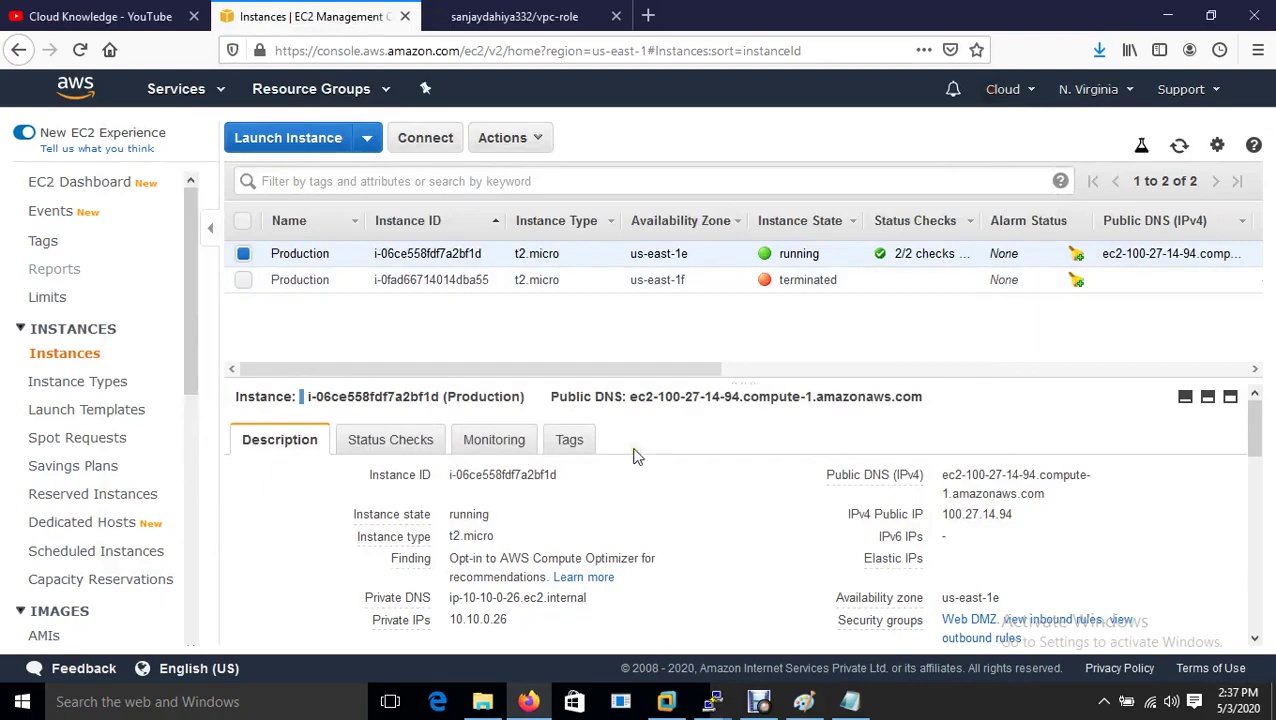